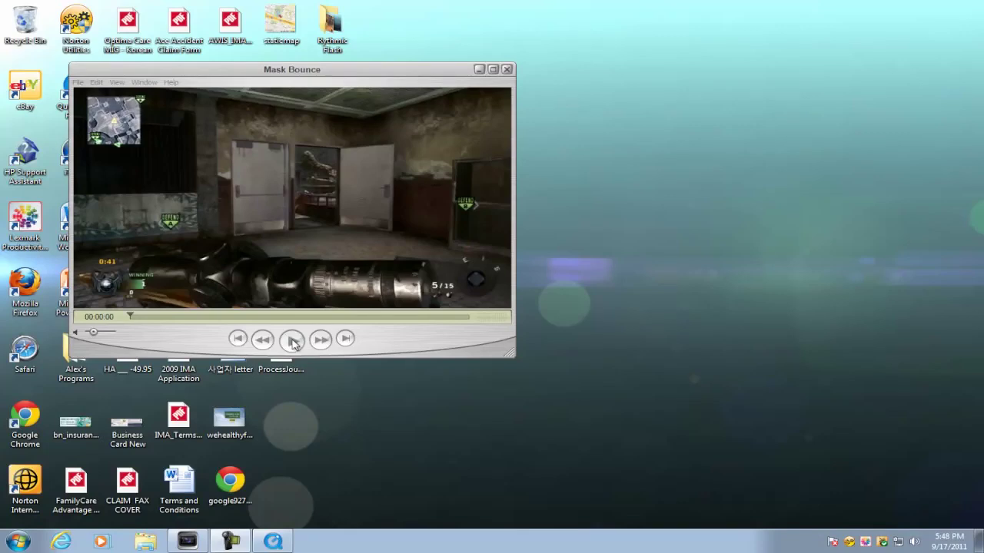
# Play, pause and rewind the Mask Bounce clip, then close its player.
pyautogui.click(301, 342)
pyautogui.click(293, 339)
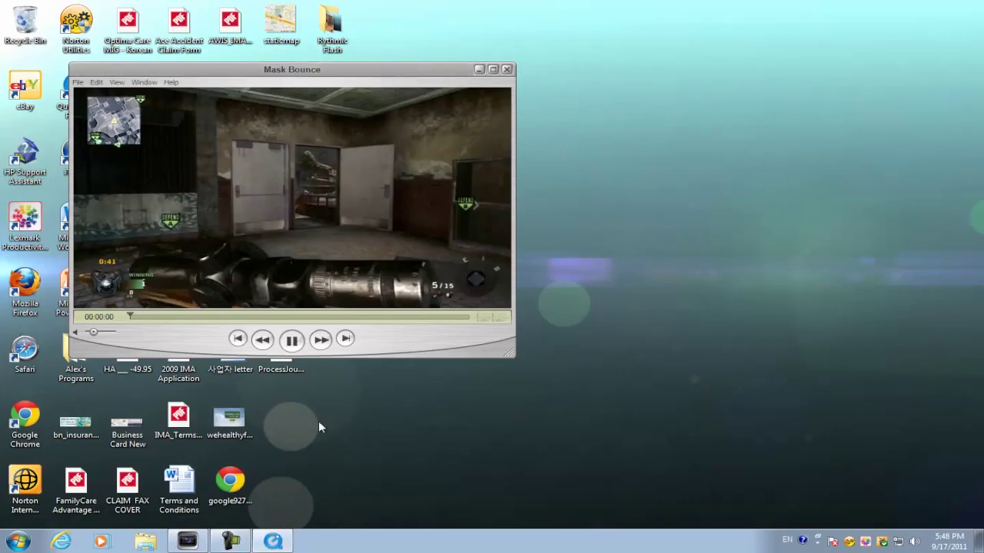
pyautogui.click(293, 340)
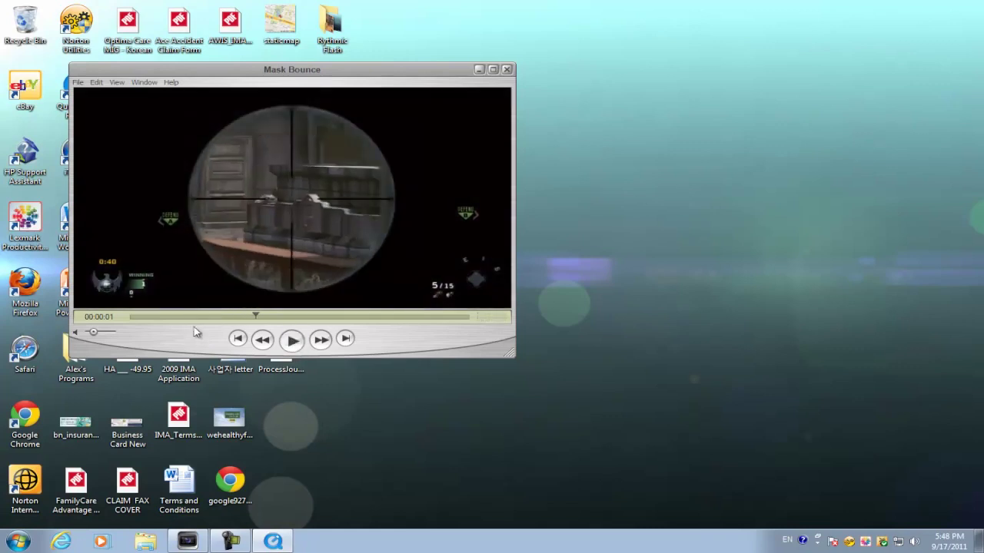
pyautogui.click(143, 316)
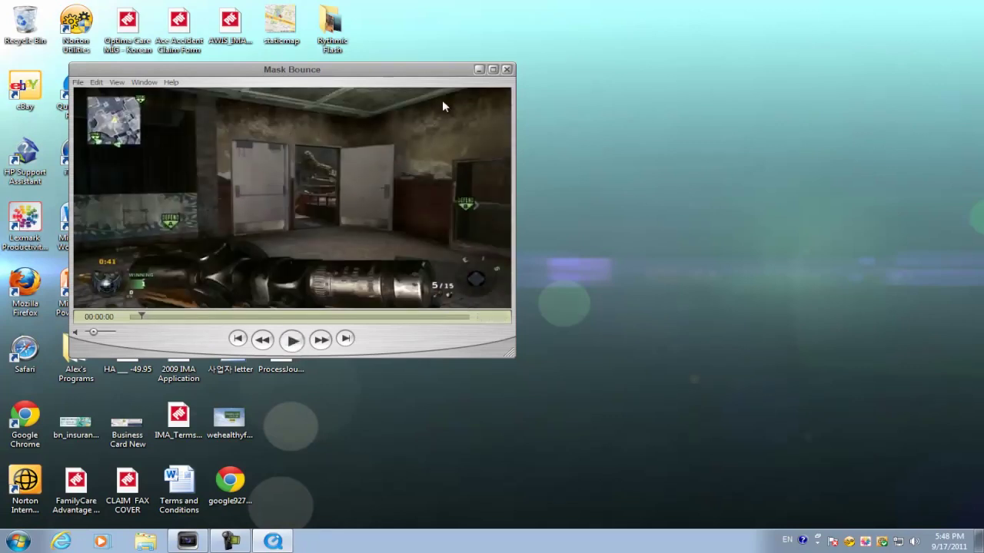
pyautogui.click(507, 69)
# Back in Vegas, zoom the timeline and cue the gameplay clip's first frame on track 2.
pyautogui.click(231, 541)
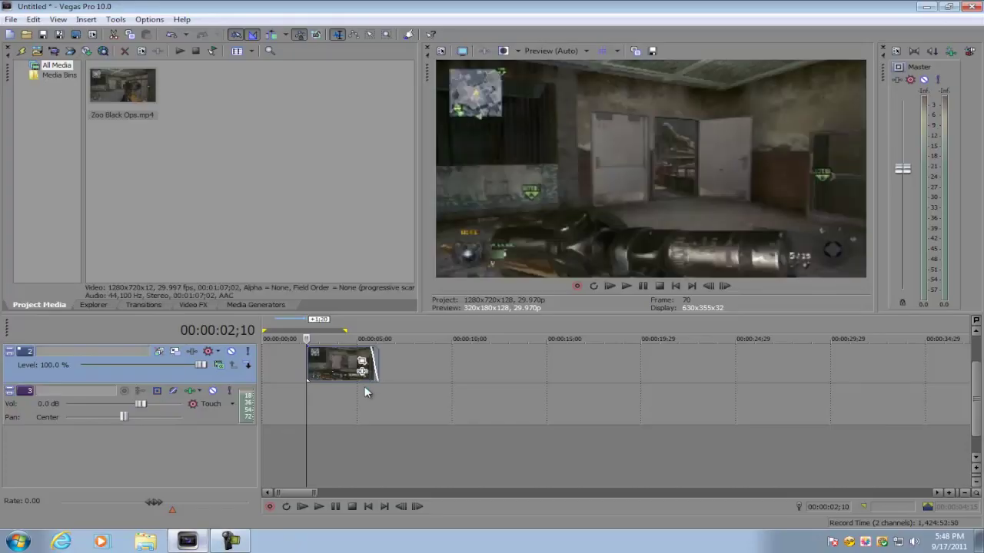
pyautogui.scroll(5, 295, 367)
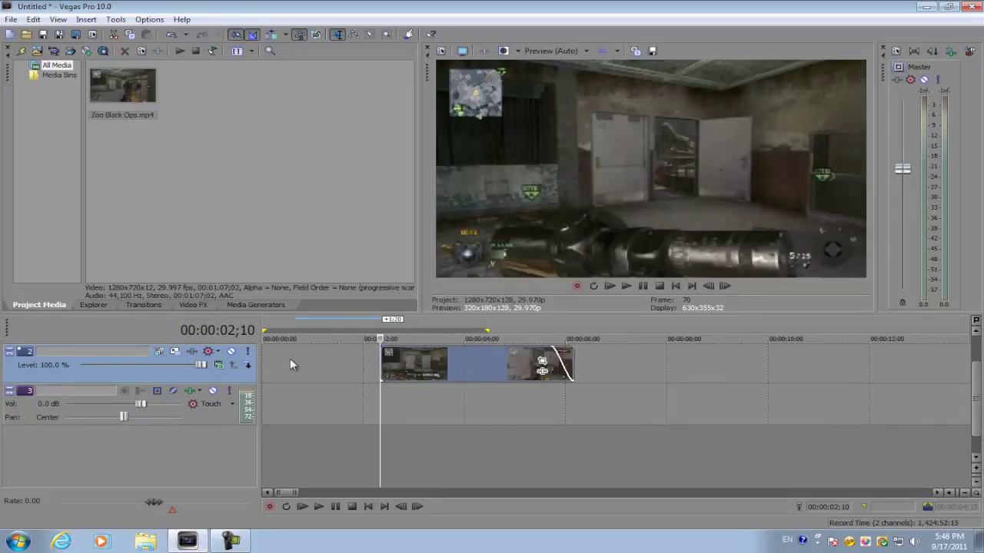
pyautogui.moveTo(262, 365); pyautogui.dragTo(362, 349)
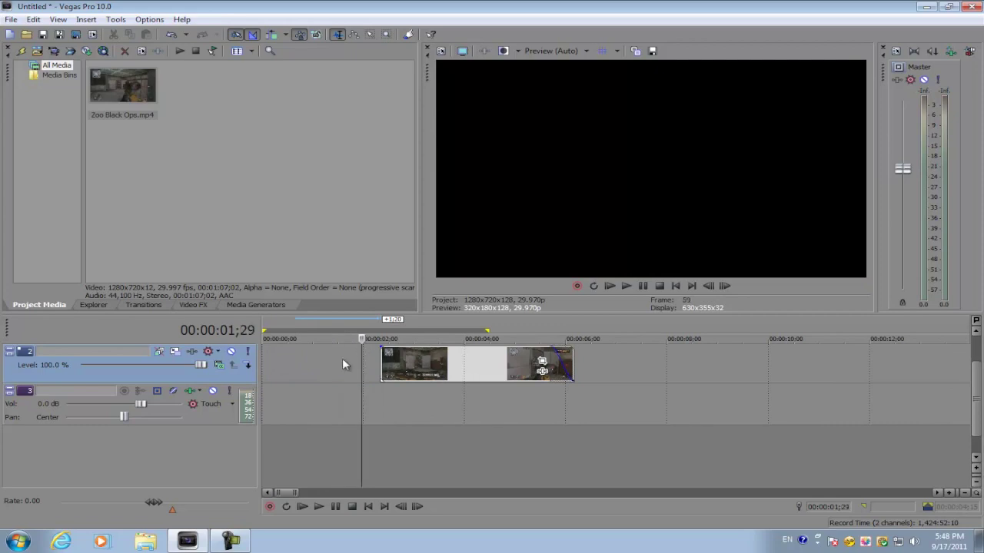
pyautogui.click(343, 361)
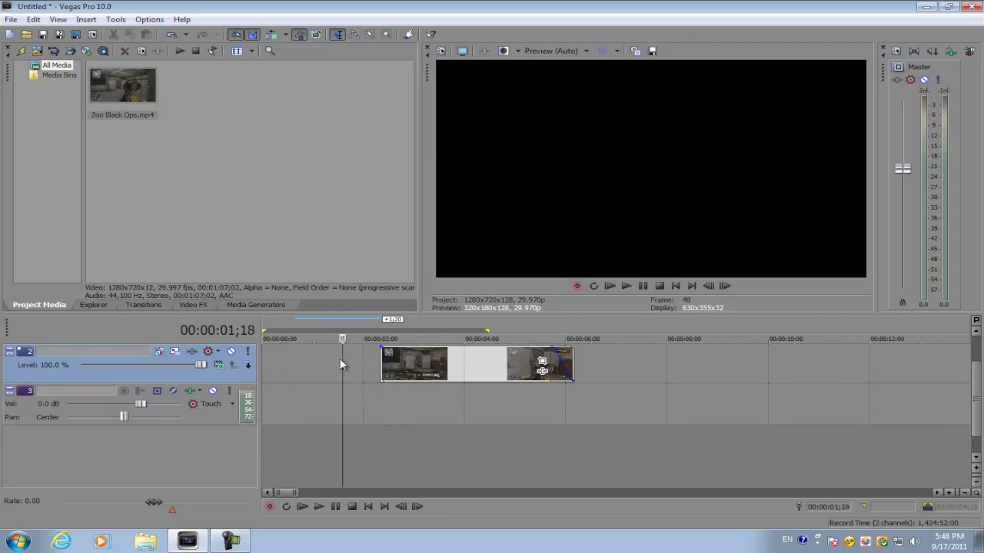
pyautogui.click(263, 366)
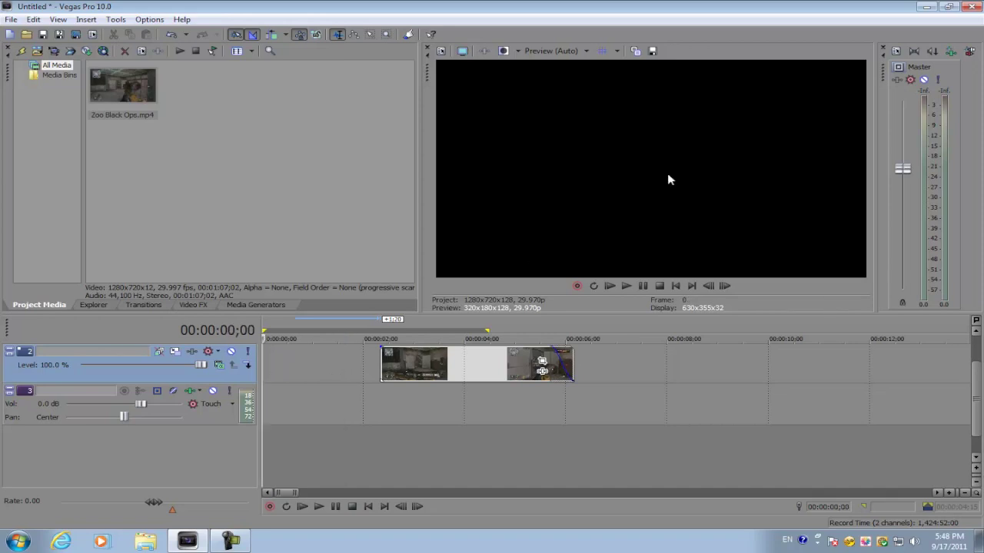
pyautogui.click(380, 363)
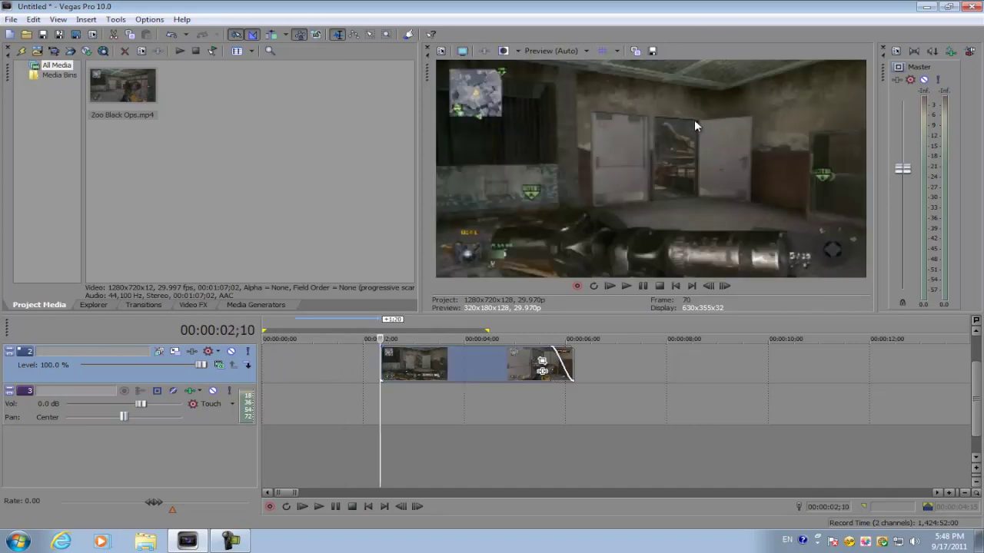
# Apply a project template in Project Video Properties.
pyautogui.click(441, 50)
pyautogui.click(562, 95)
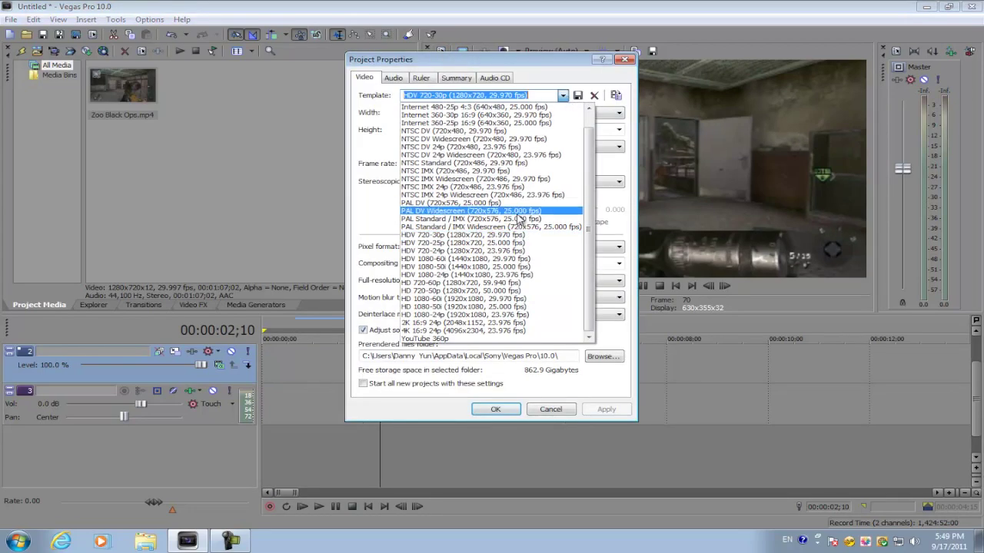
pyautogui.click(477, 236)
pyautogui.click(495, 409)
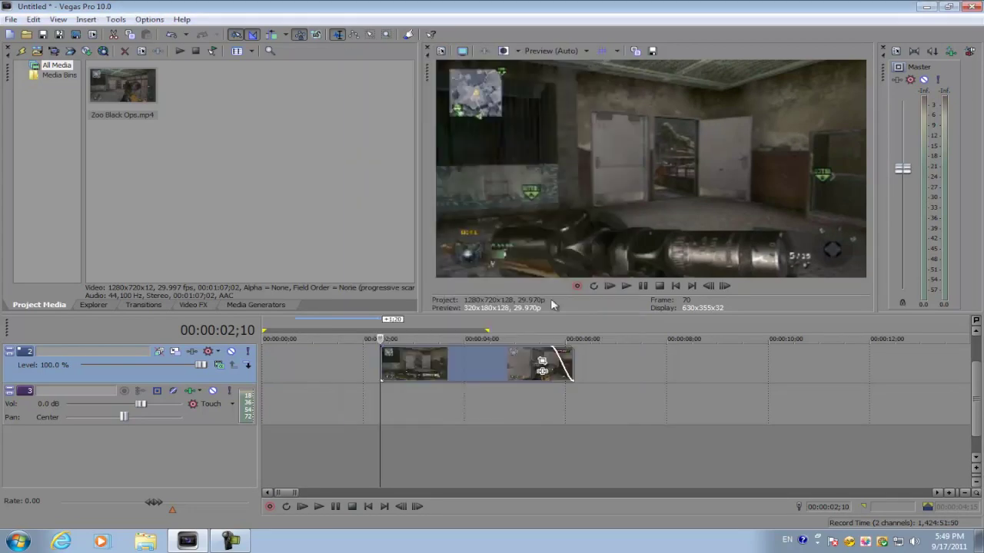
# Set preview quality to Best (Full) and begin saving the frame as a snapshot.
pyautogui.click(561, 51)
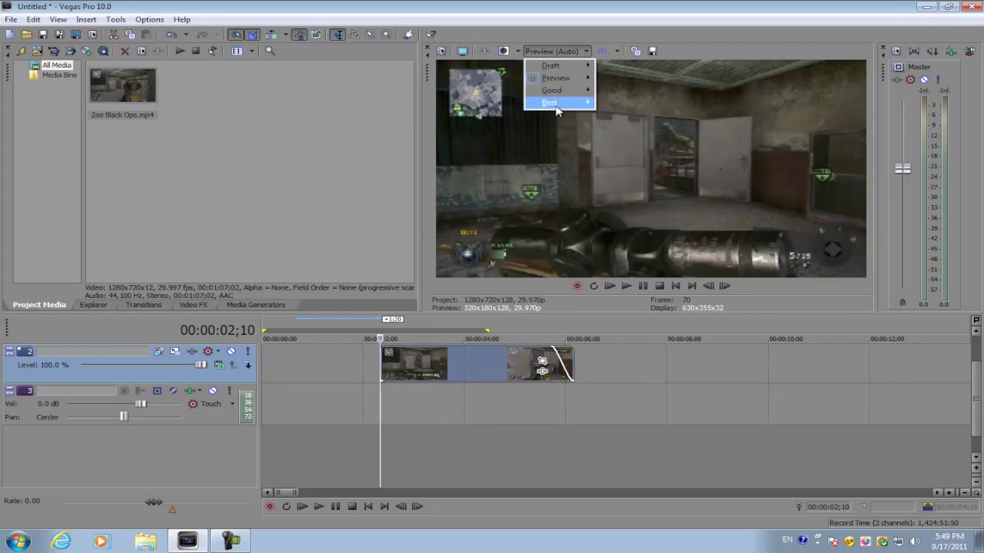
pyautogui.moveTo(573, 103)
pyautogui.click(612, 116)
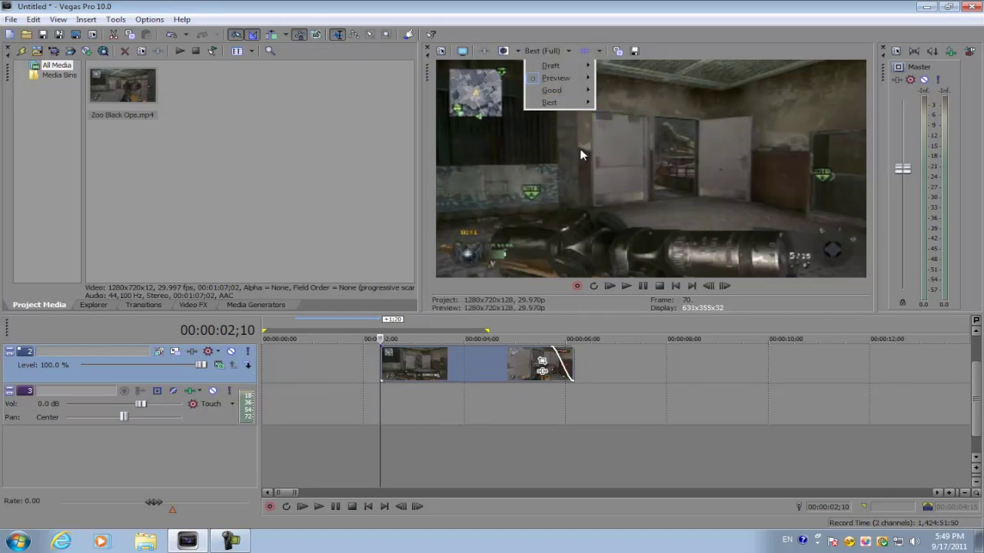
pyautogui.click(635, 50)
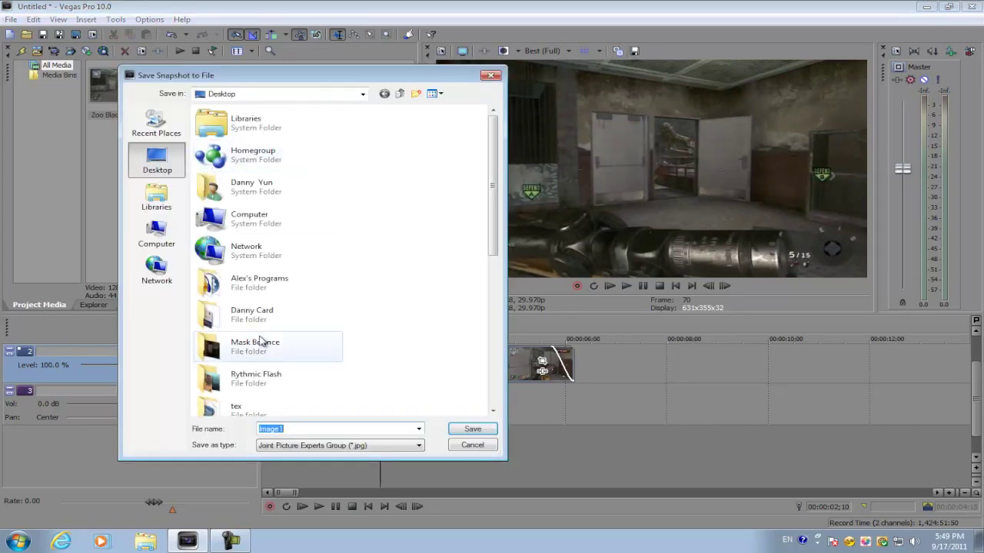
# Save the snapshot as Image1.jpg and place the still at the timeline start.
pyautogui.click(468, 430)
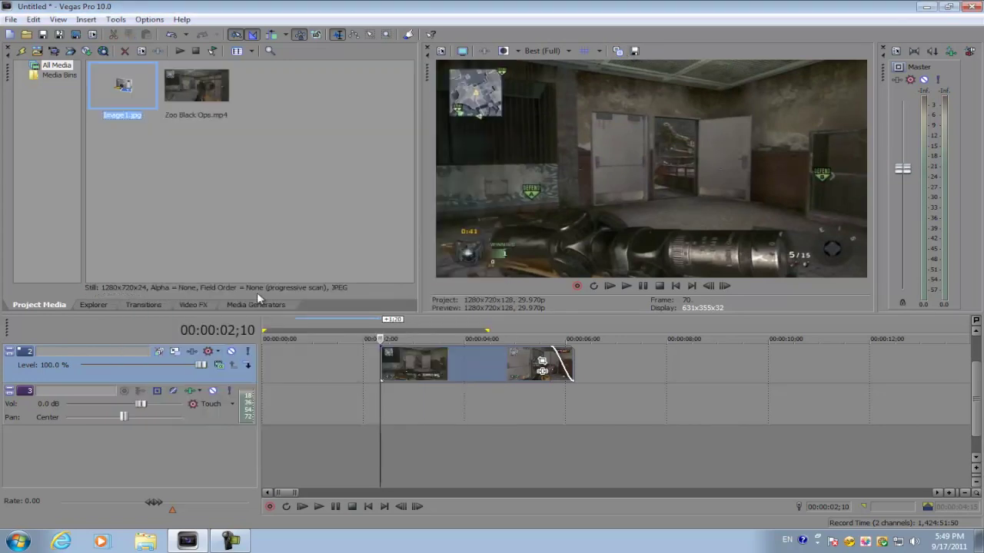
pyautogui.click(299, 372)
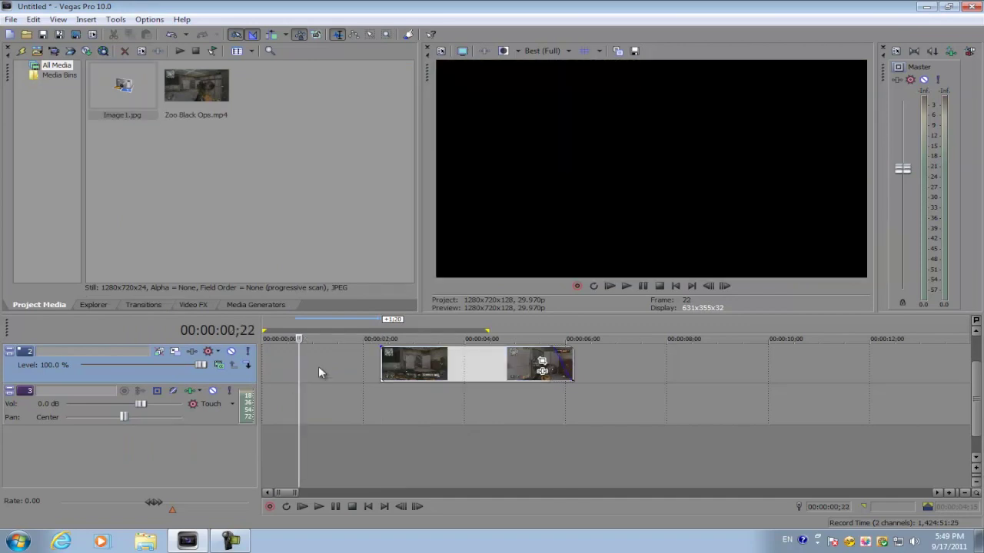
pyautogui.scroll(3, 318, 366)
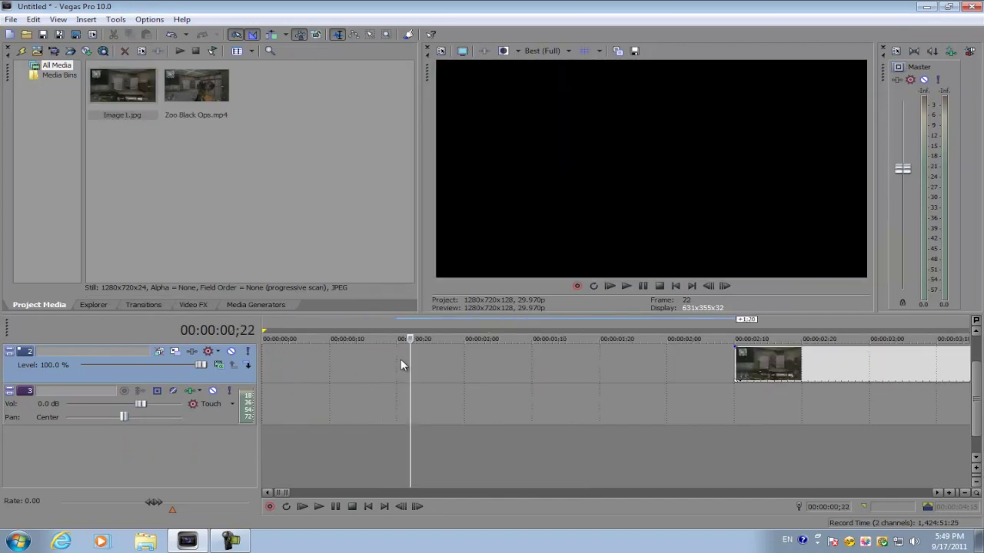
pyautogui.click(401, 359)
pyautogui.click(398, 359)
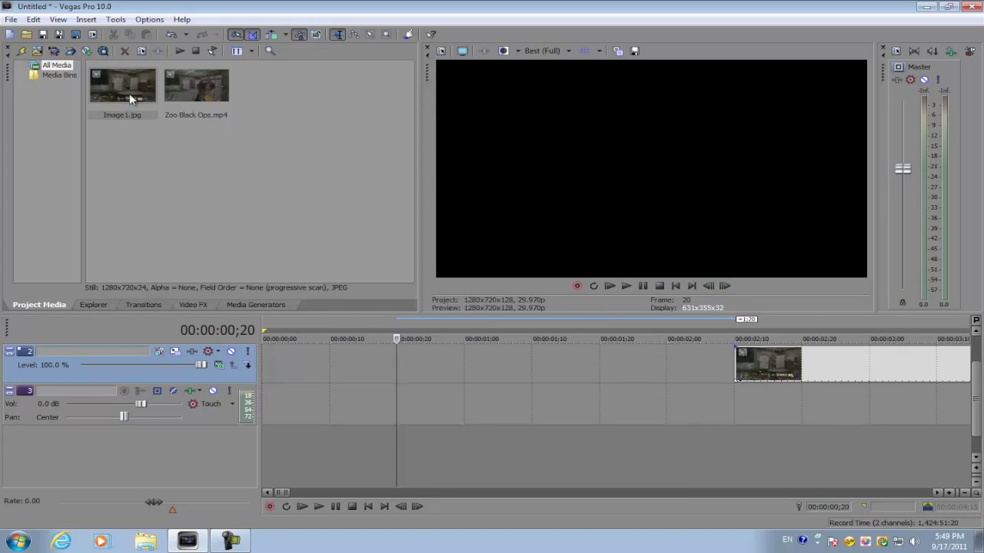
pyautogui.moveTo(129, 93); pyautogui.dragTo(271, 373)
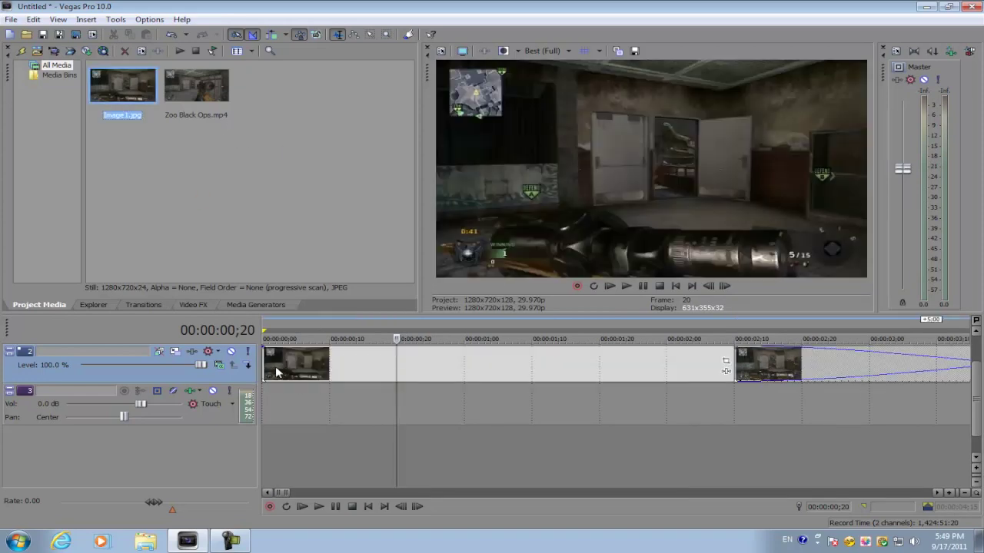
pyautogui.click(278, 373)
# Trim the last still so it ends at frame ;20.
pyautogui.scroll(-3, 278, 373)
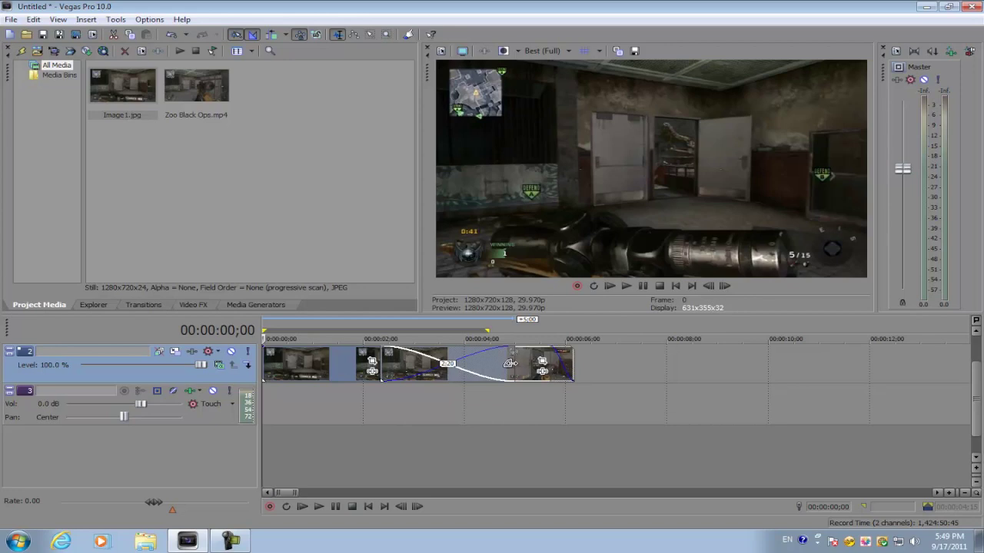
pyautogui.scroll(3, 319, 373)
pyautogui.press('End')
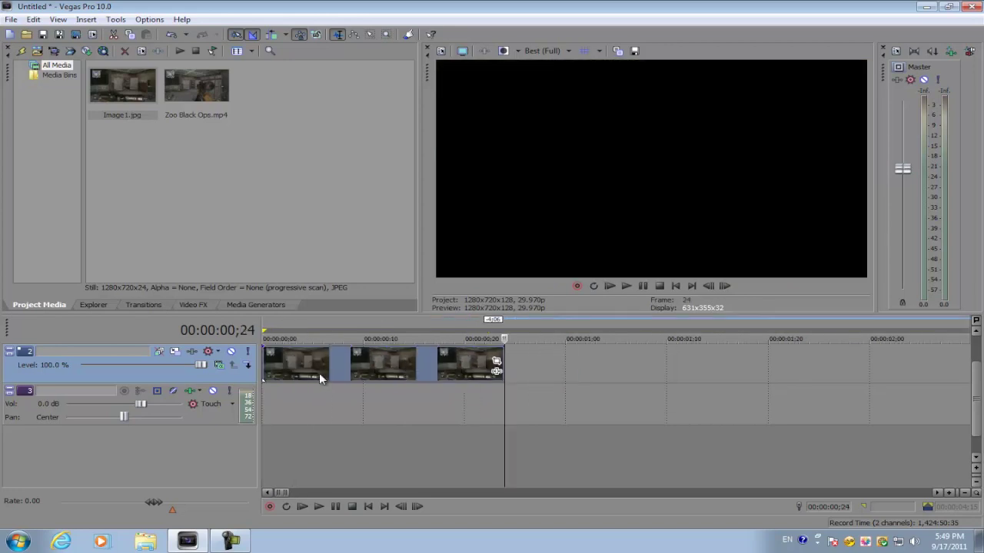
pyautogui.click(399, 362)
pyautogui.click(435, 363)
pyautogui.click(445, 364)
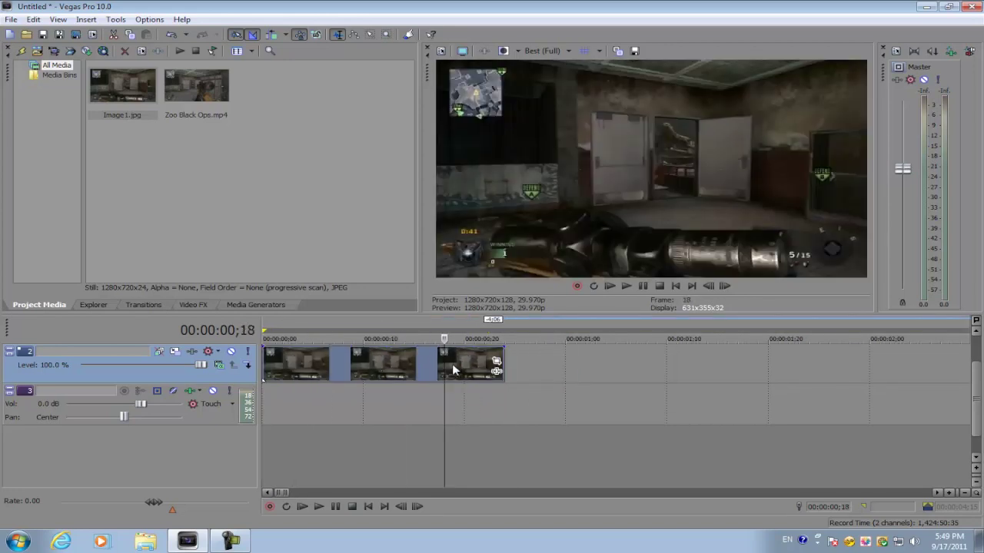
pyautogui.click(452, 364)
pyautogui.click(464, 362)
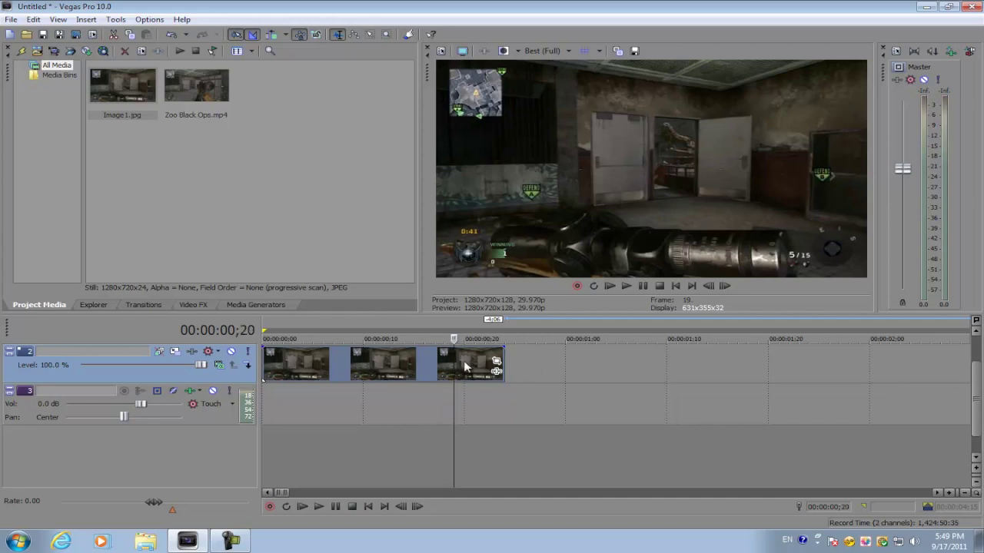
pyautogui.moveTo(504, 365); pyautogui.dragTo(460, 368)
# Slide the third clip left until it butts against the second clip.
pyautogui.scroll(-4, 460, 368)
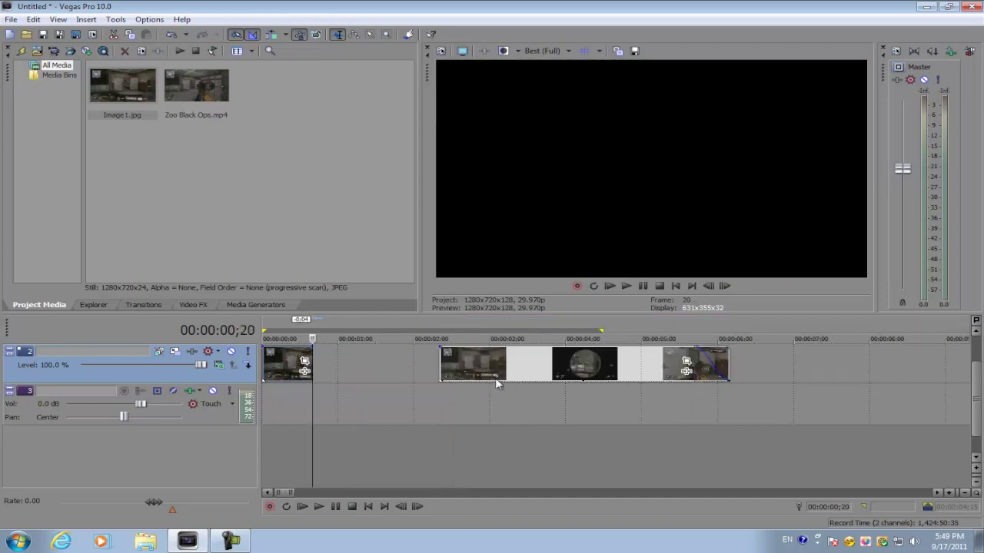
pyautogui.scroll(4, 329, 371)
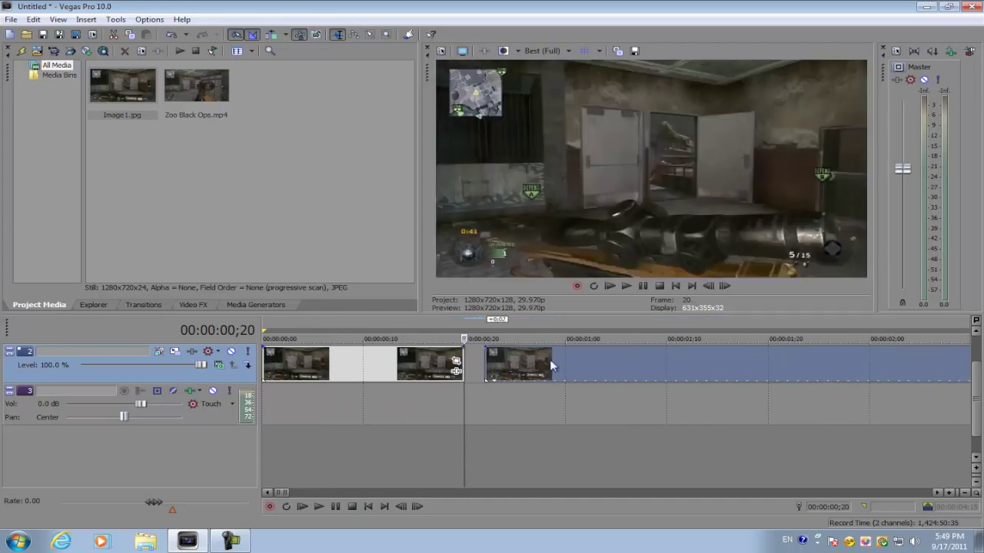
pyautogui.moveTo(549, 359); pyautogui.dragTo(537, 359)
# Insert a new video track and delete the unneeded bottom track.
pyautogui.rightClick(496, 464)
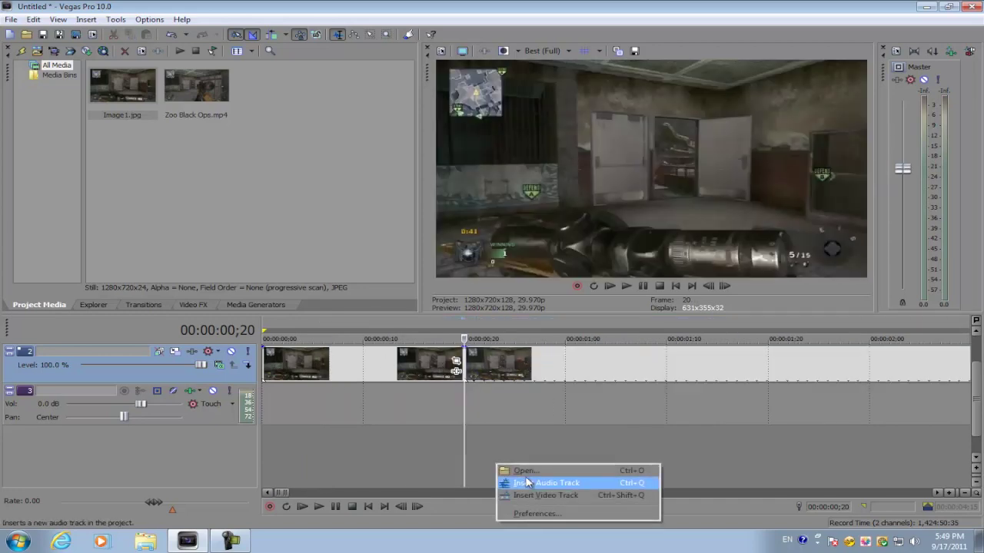
pyautogui.click(514, 468)
pyautogui.click(496, 453)
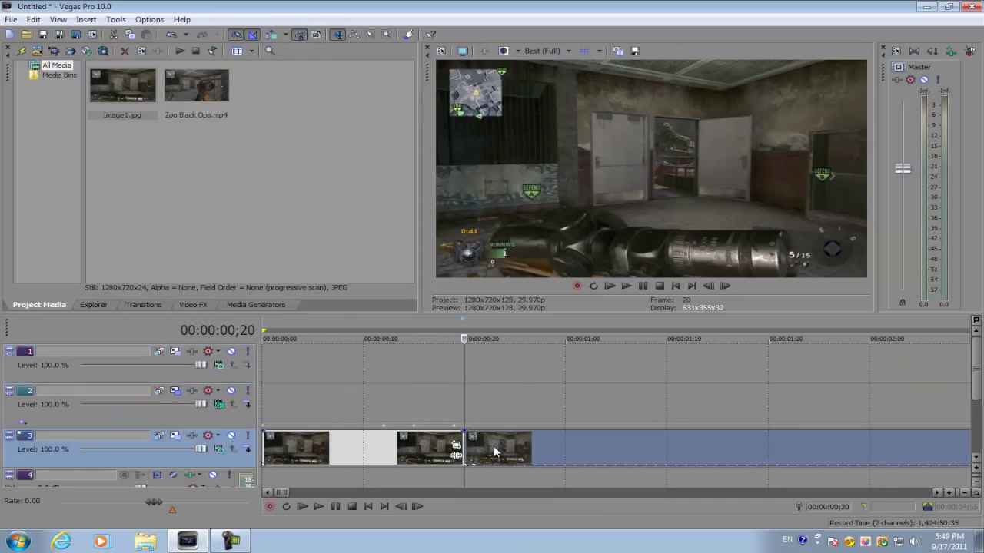
pyautogui.rightClick(513, 482)
pyautogui.click(547, 392)
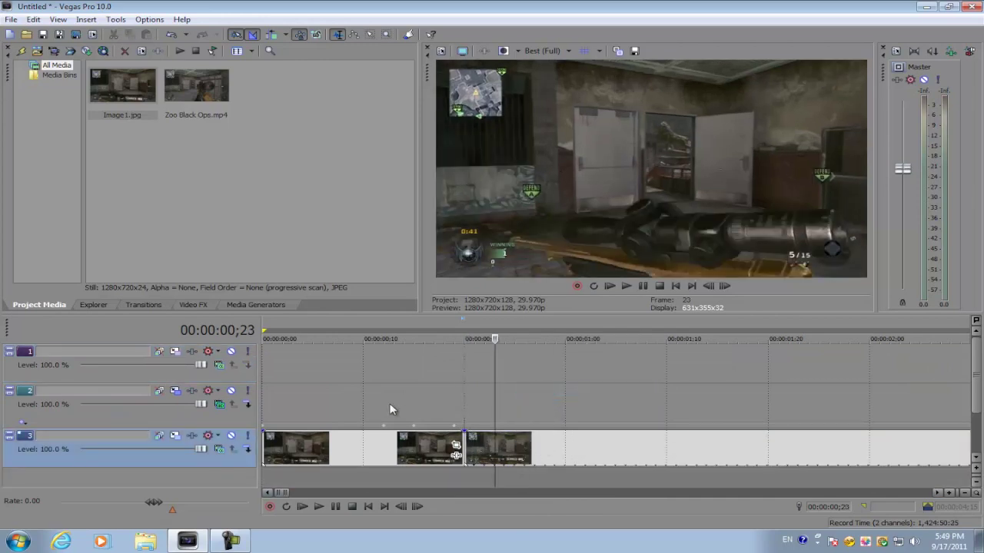
# Replace empty track 2 with a new track above the clips and copy track 3's first clips up.
pyautogui.click(345, 399)
pyautogui.rightClick(346, 399)
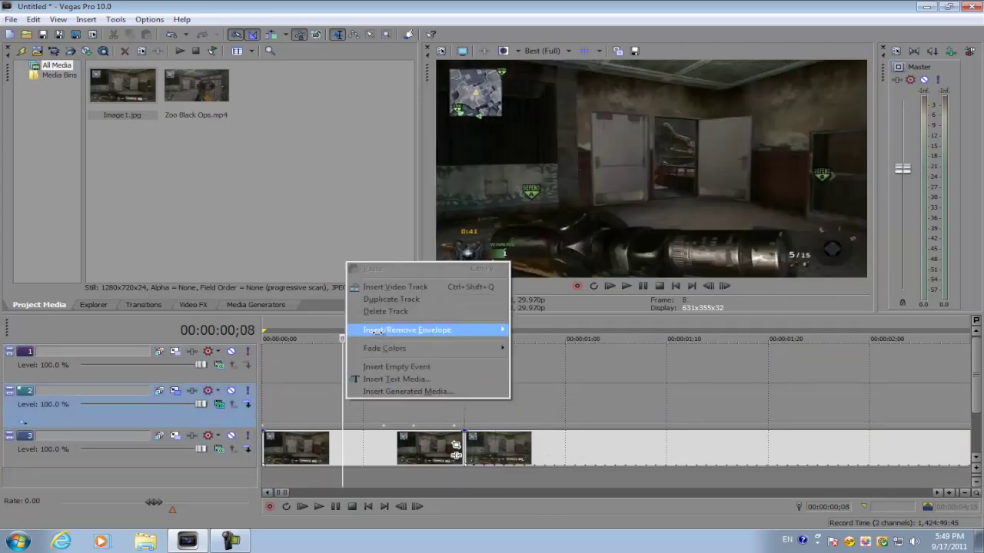
pyautogui.click(384, 312)
pyautogui.rightClick(392, 372)
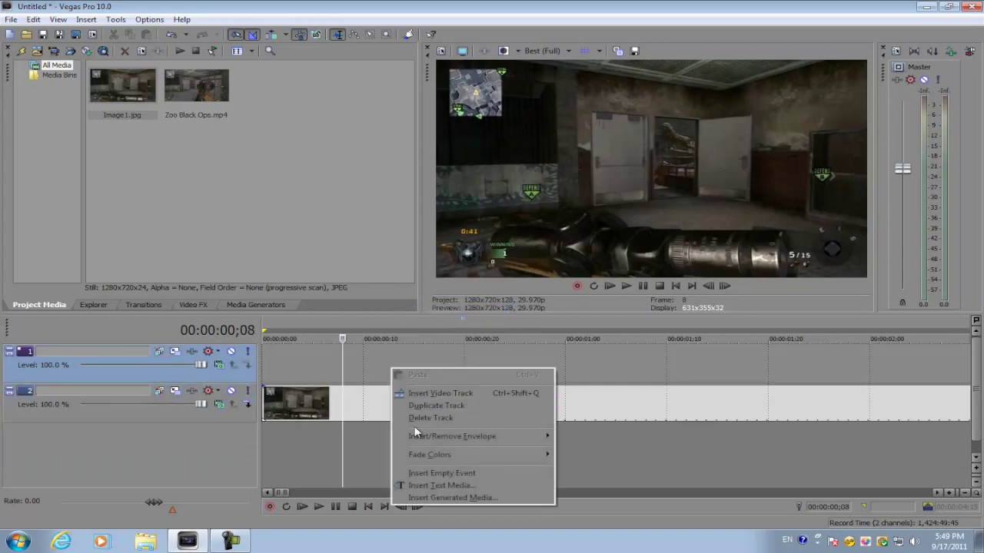
pyautogui.click(434, 394)
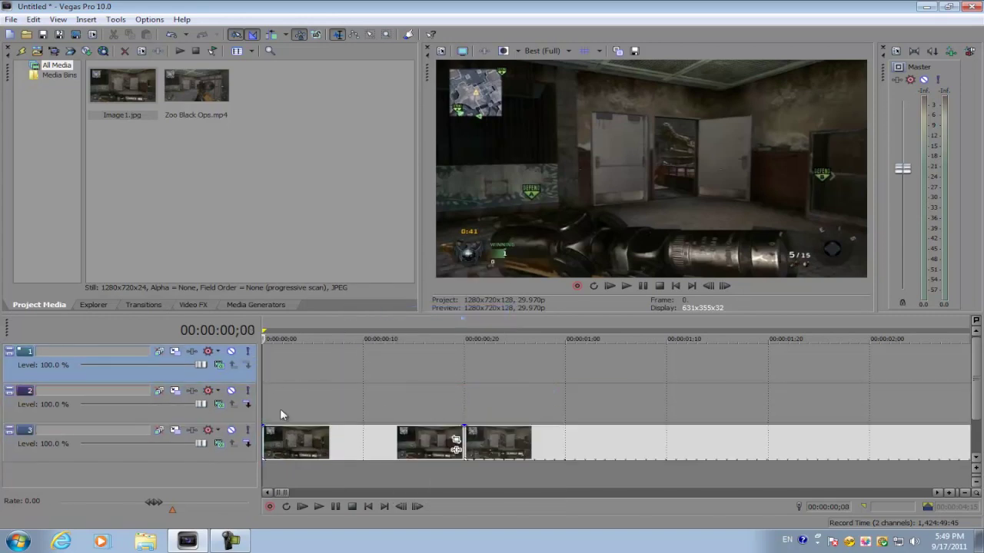
pyautogui.click(312, 443)
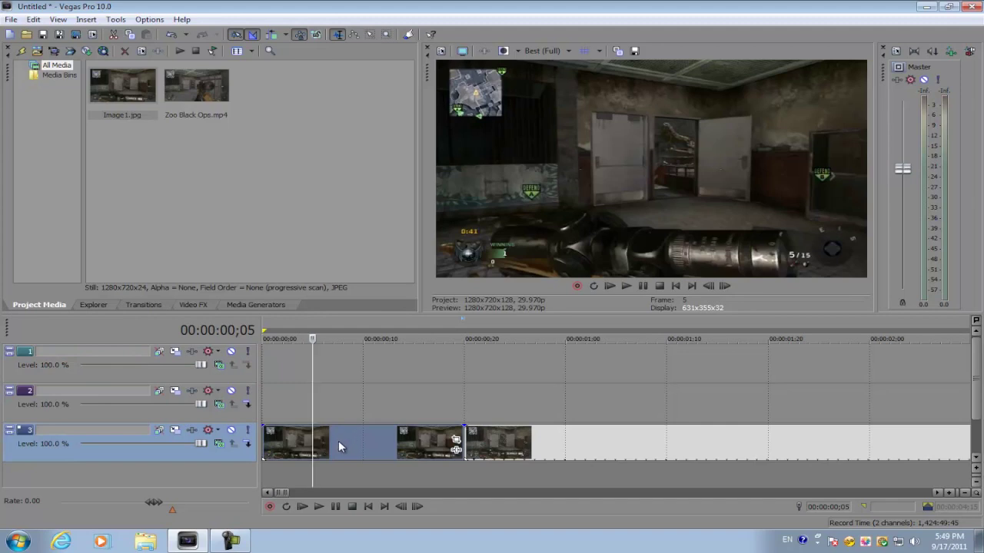
pyautogui.moveTo(338, 441); pyautogui.dragTo(337, 361)
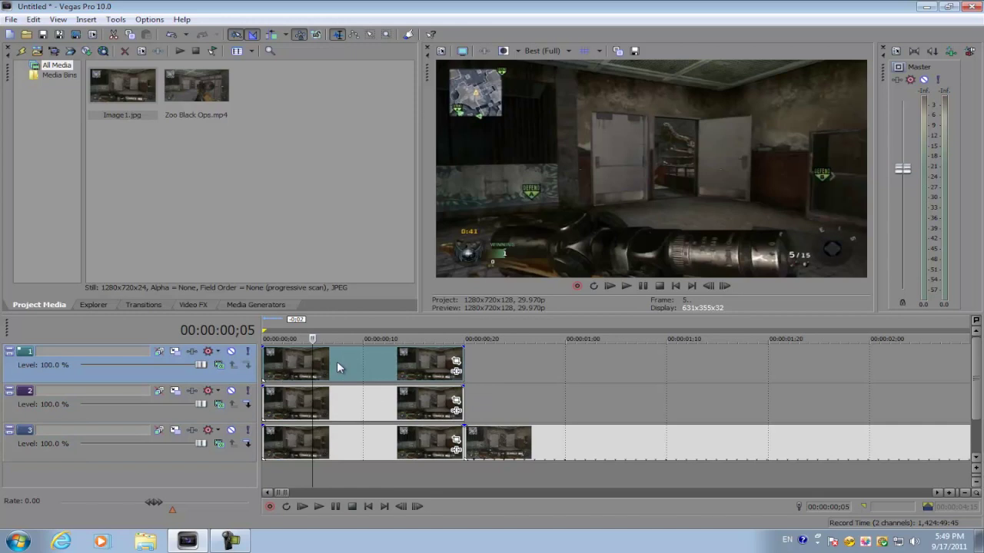
# Shift track 2's still to start at frame 5 and track 1's at frame 10.
pyautogui.click(305, 405)
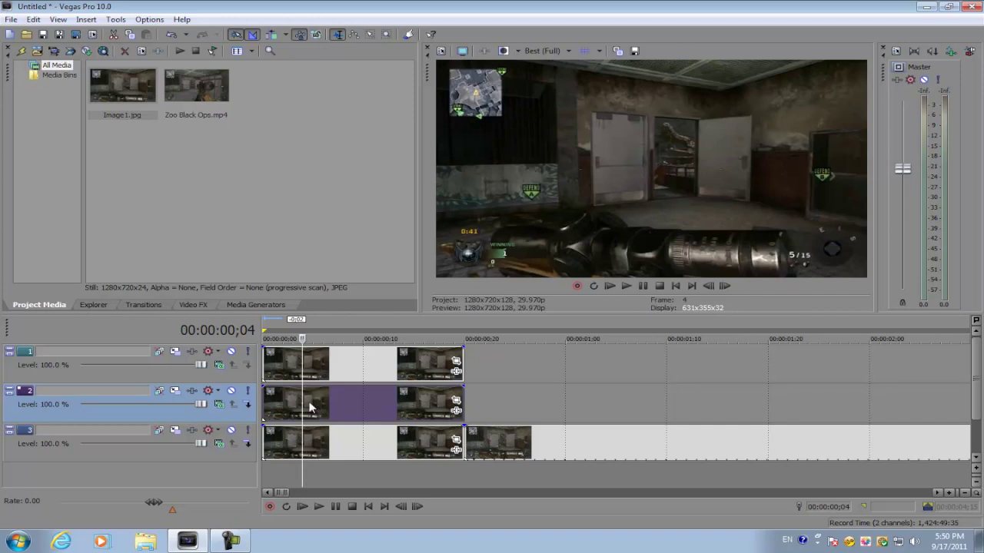
pyautogui.click(312, 407)
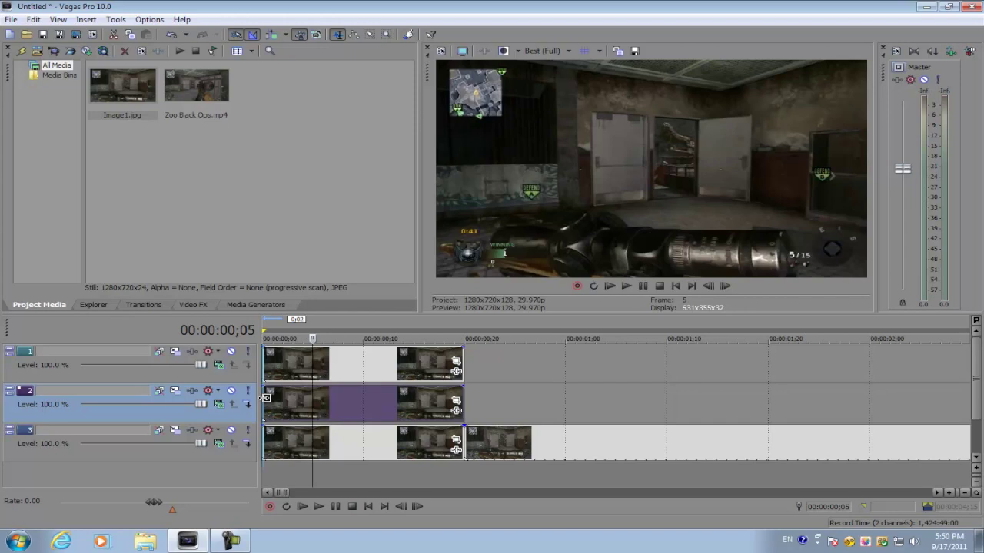
pyautogui.moveTo(266, 400); pyautogui.dragTo(310, 399)
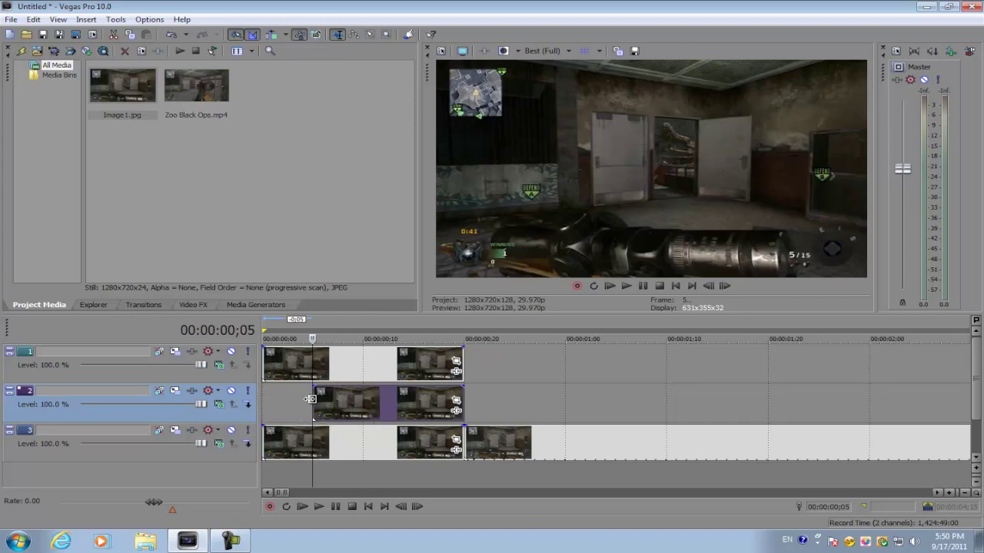
pyautogui.click(354, 366)
pyautogui.click(363, 367)
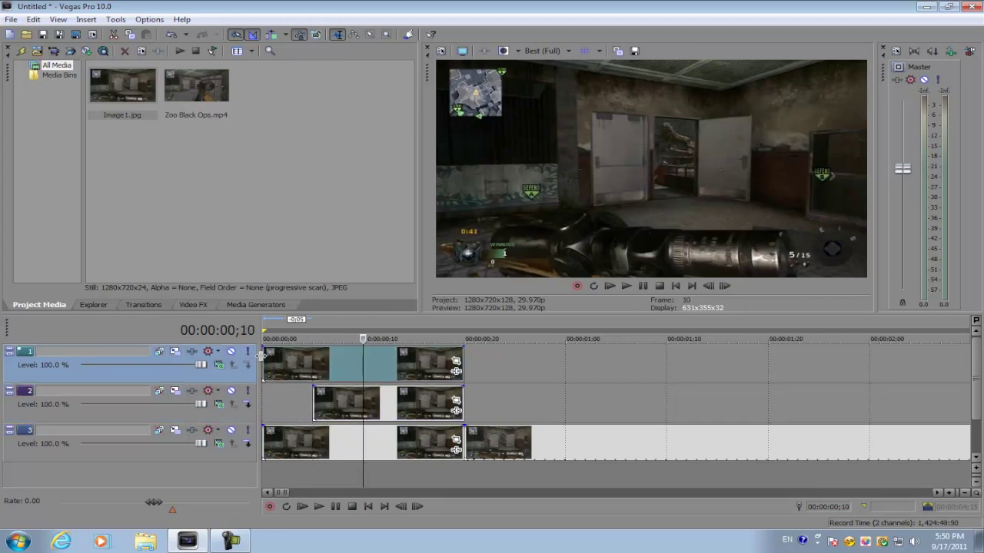
pyautogui.moveTo(282, 363); pyautogui.dragTo(383, 363)
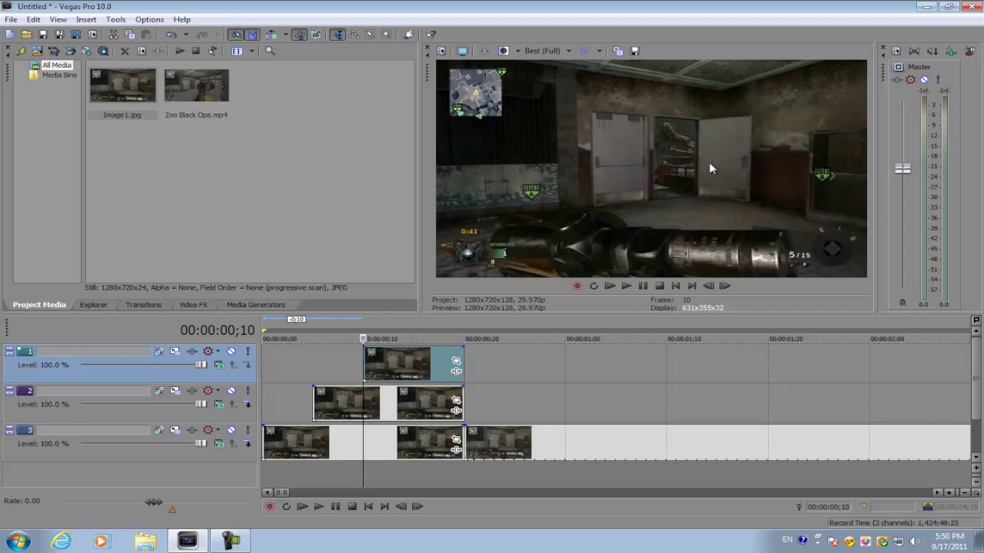
# Preview the stacked stills around frame 14, then return to the timeline start.
pyautogui.click(401, 403)
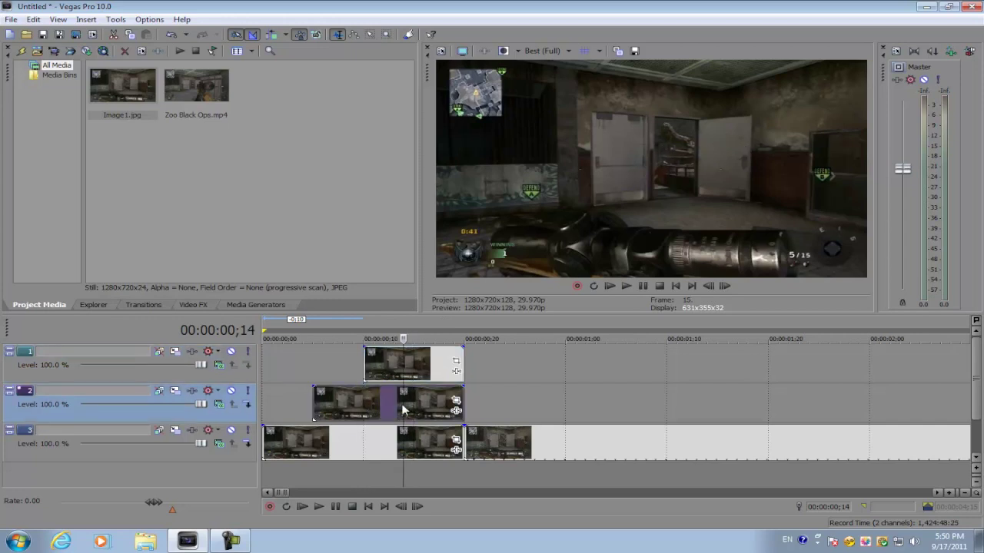
pyautogui.click(364, 442)
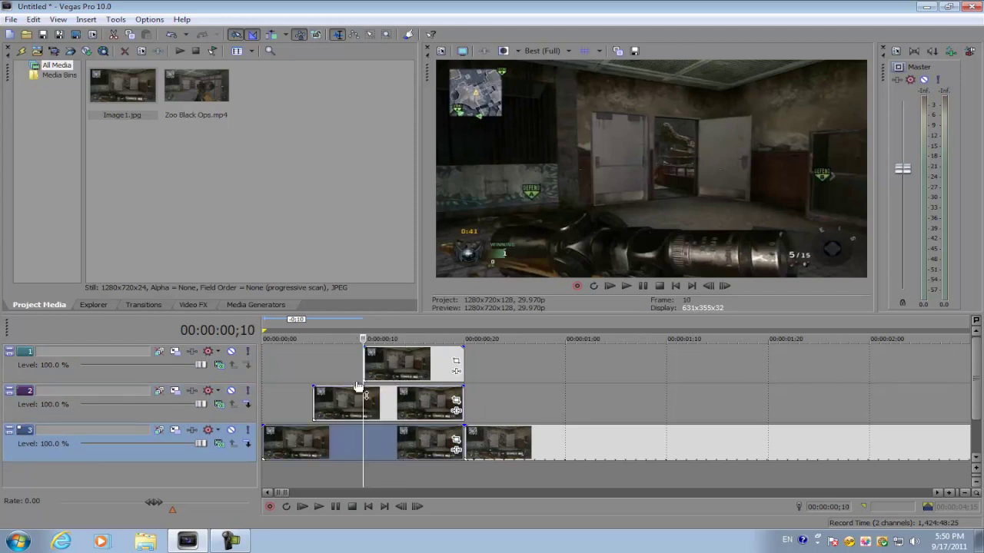
pyautogui.click(403, 370)
pyautogui.click(393, 404)
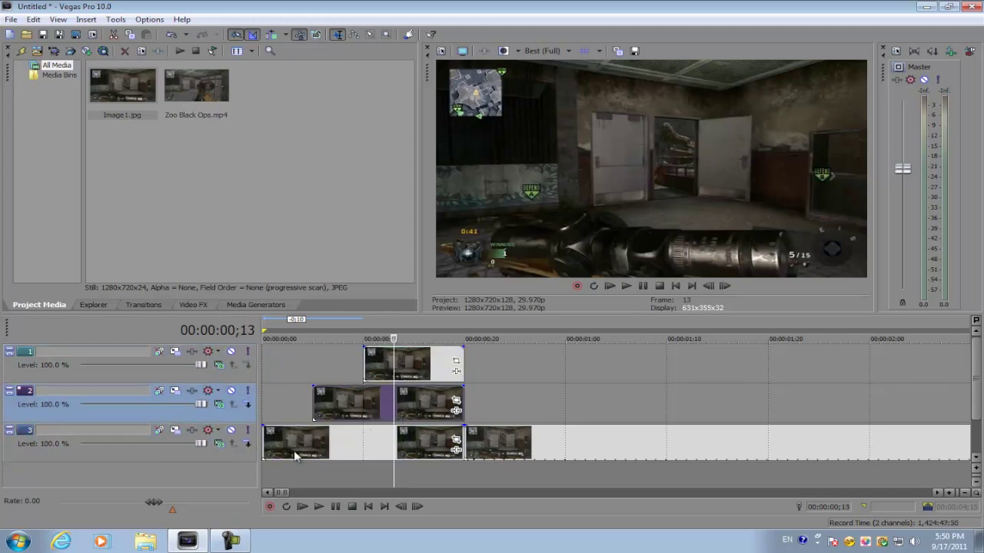
pyautogui.click(293, 443)
pyautogui.click(263, 442)
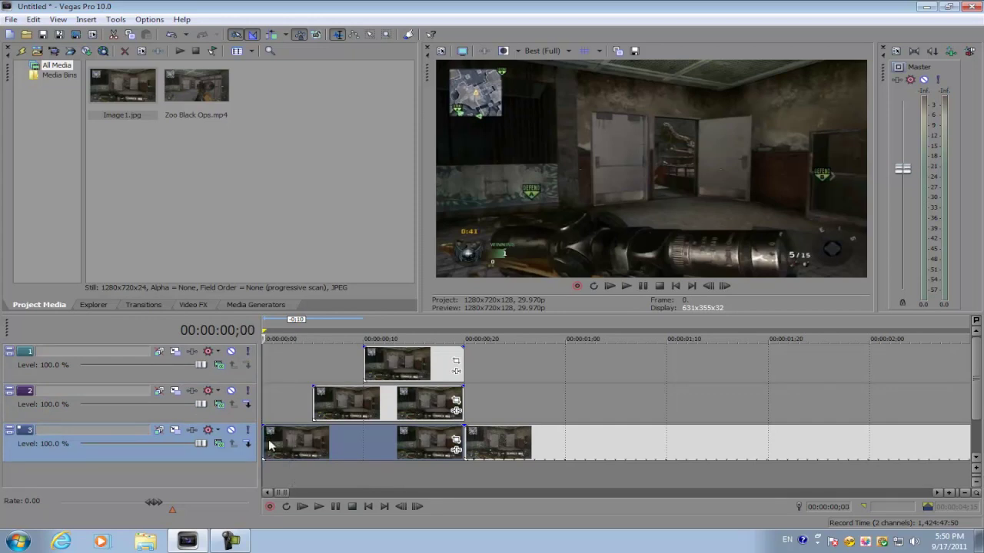
# Enable masking on track 2's still and draw a four-point mask around the open door.
pyautogui.click(314, 402)
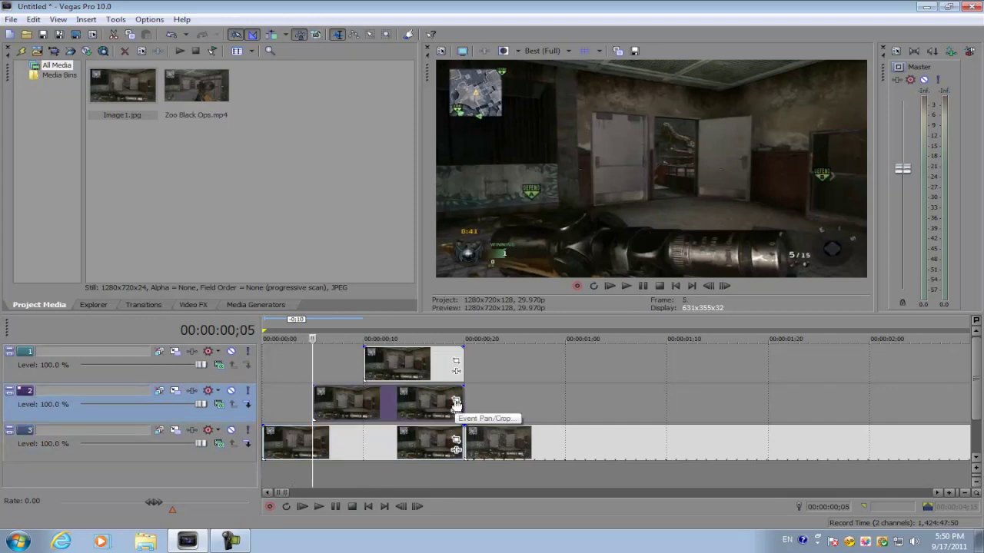
pyautogui.click(456, 403)
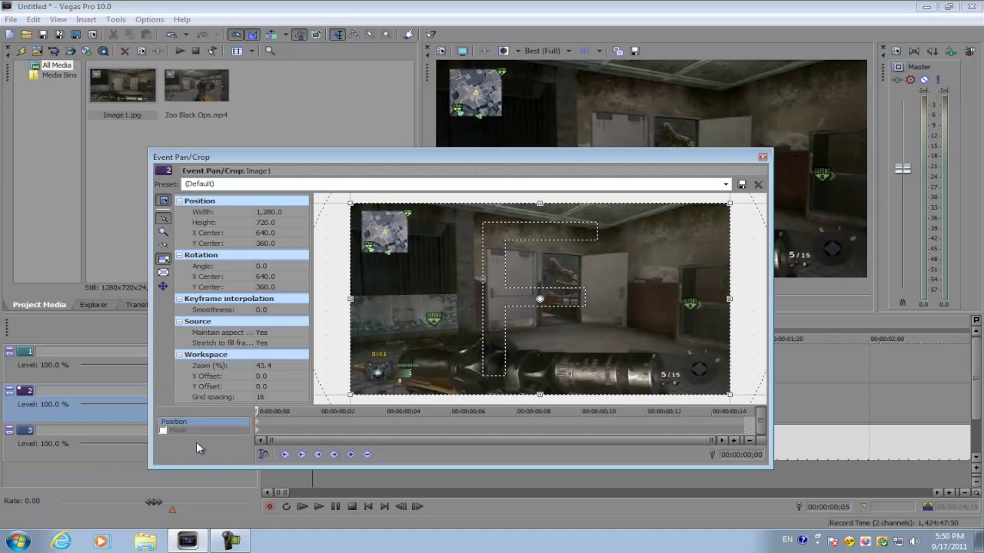
pyautogui.click(164, 432)
pyautogui.moveTo(532, 268); pyautogui.dragTo(518, 325)
pyautogui.scroll(5, 435, 254)
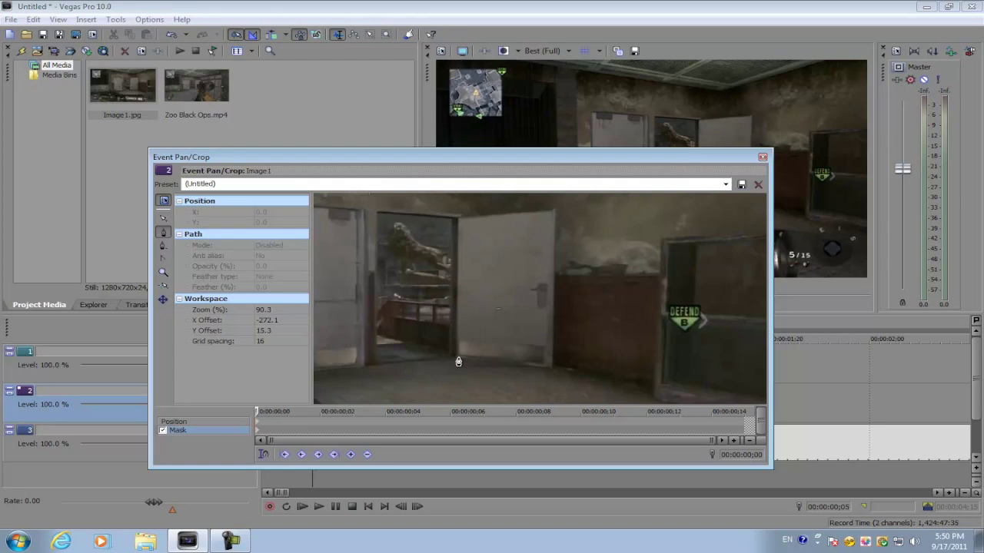
pyautogui.click(458, 359)
pyautogui.click(553, 370)
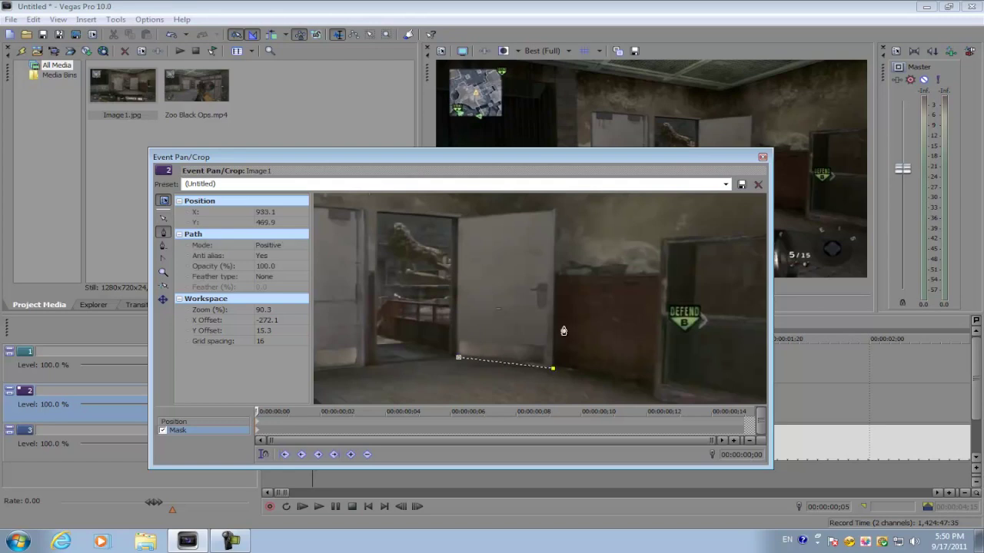
pyautogui.click(554, 209)
pyautogui.click(457, 219)
pyautogui.click(458, 357)
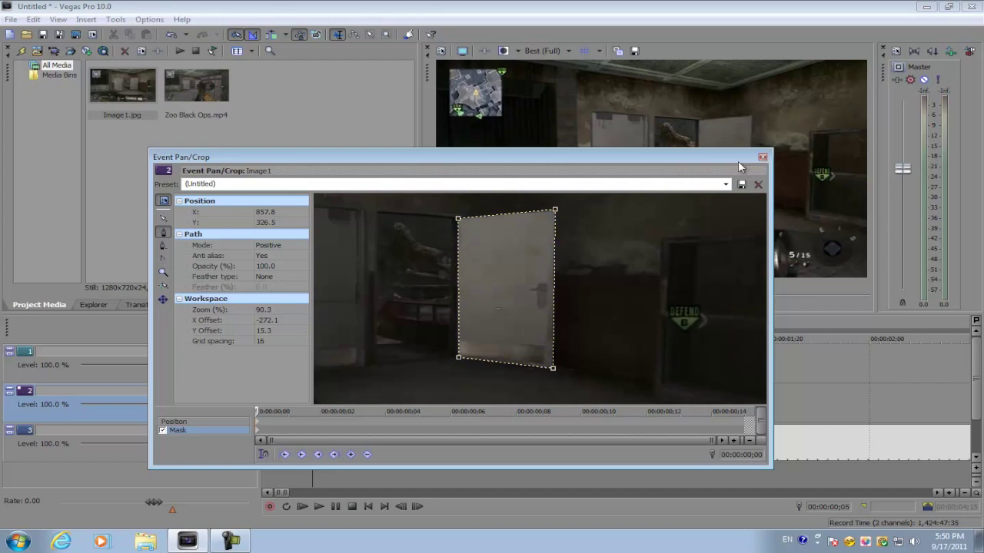
# Set the mask feather type to Both with a feather of 0.5.
pyautogui.click(265, 277)
pyautogui.click(269, 308)
pyautogui.click(279, 287)
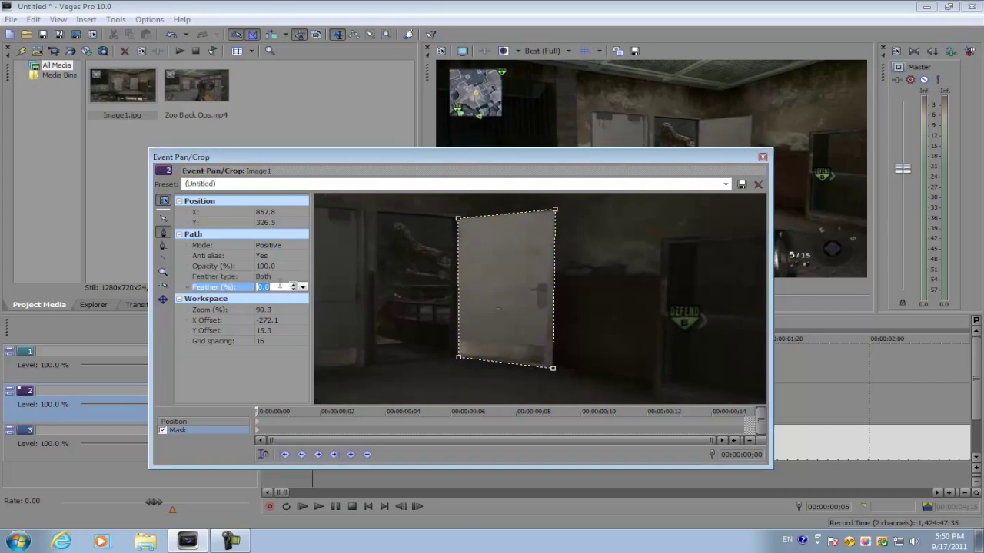
pyautogui.write('.5')
pyautogui.click(762, 157)
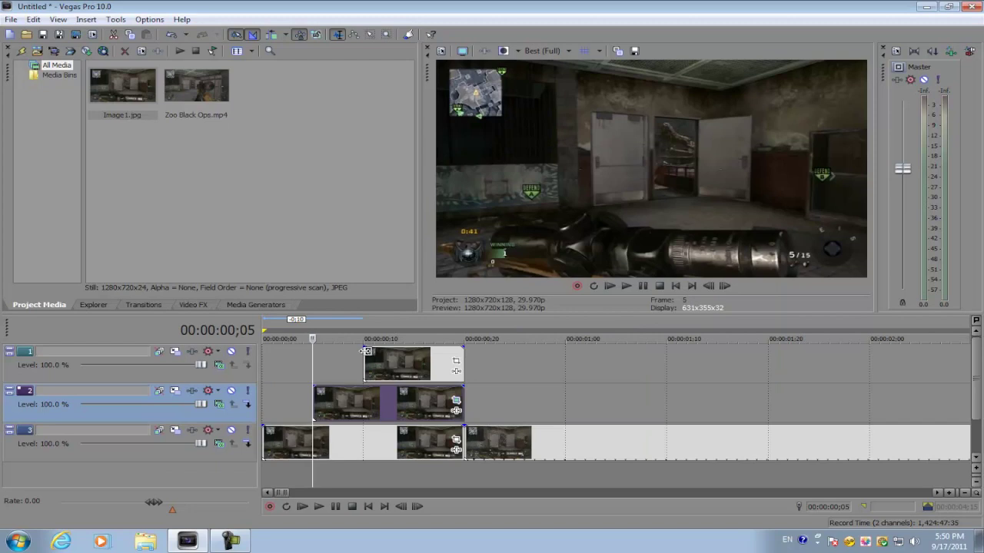
# Enable masking on track 1's still and place four points around the left door.
pyautogui.click(459, 354)
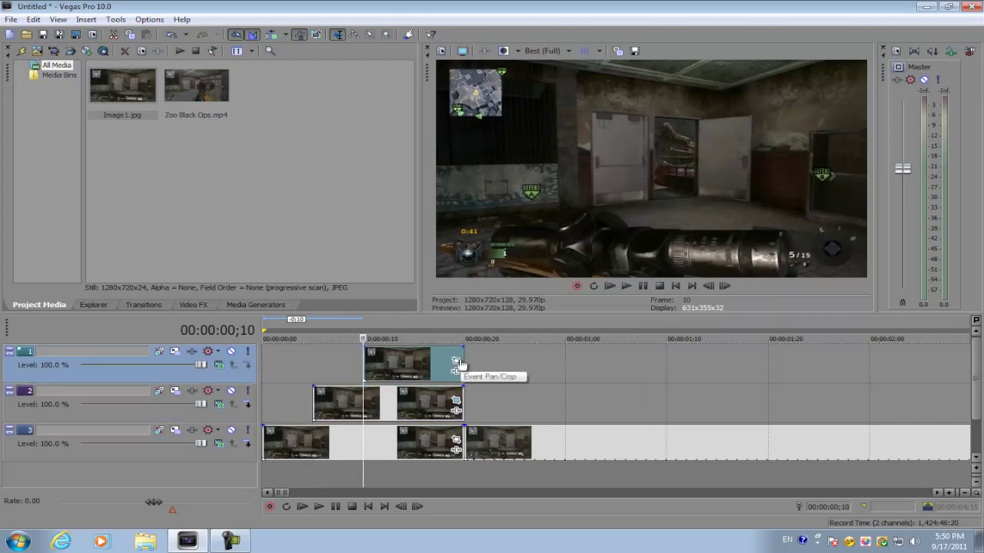
pyautogui.click(455, 360)
pyautogui.click(163, 431)
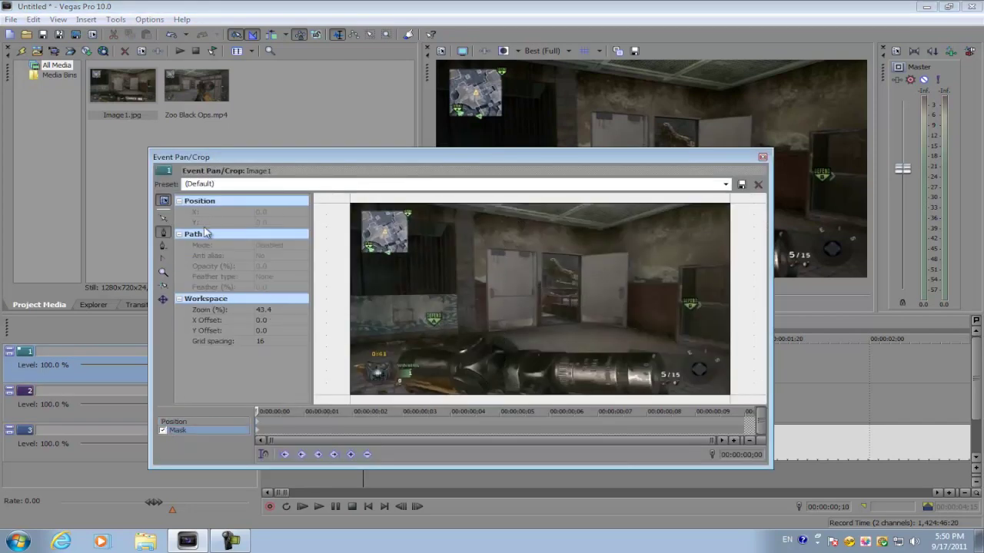
pyautogui.click(163, 217)
pyautogui.scroll(3, 461, 276)
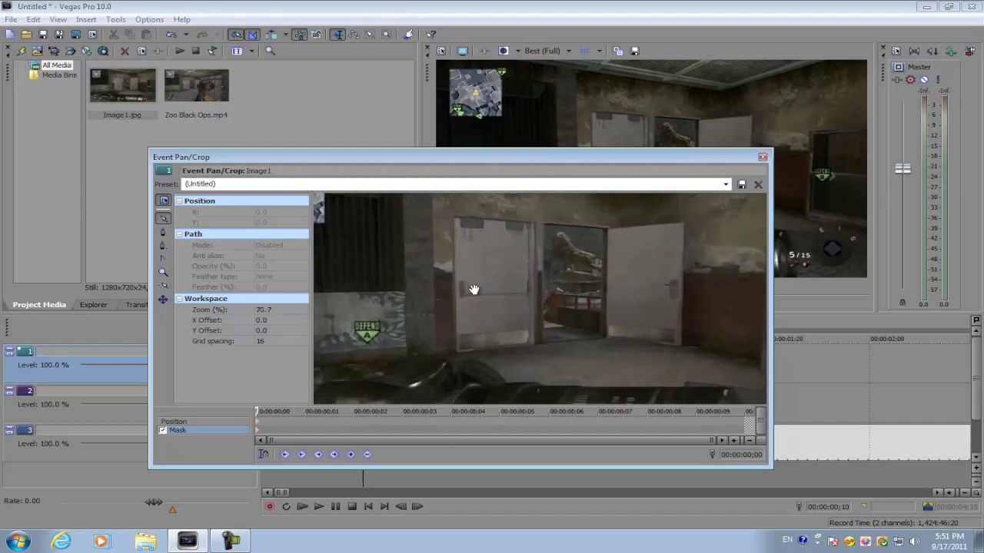
pyautogui.moveTo(467, 285); pyautogui.dragTo(483, 292)
pyautogui.scroll(1, 483, 292)
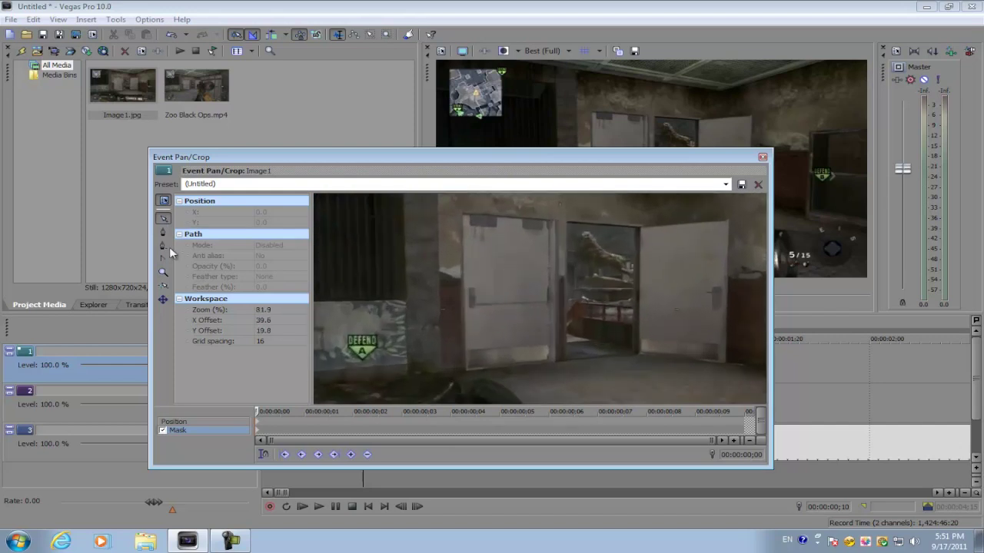
pyautogui.click(466, 373)
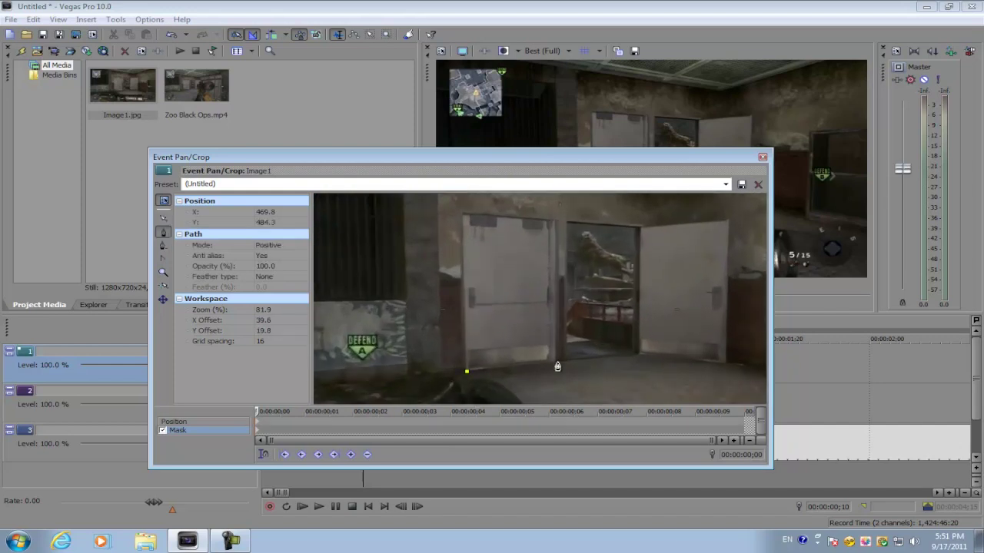
pyautogui.click(557, 363)
pyautogui.click(555, 221)
pyautogui.click(465, 372)
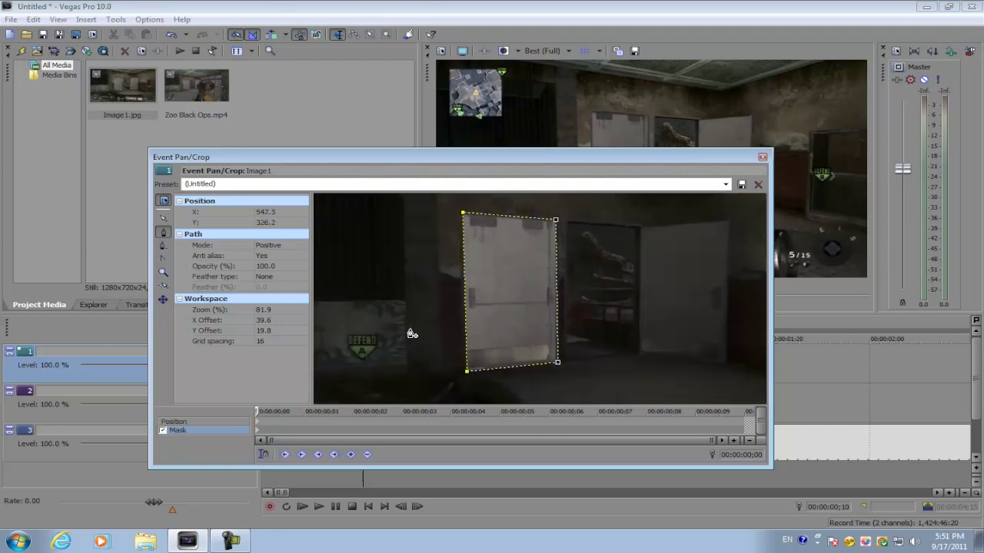
# Close the mask and feather it on both sides by 0.5%.
pyautogui.click(283, 277)
pyautogui.click(269, 308)
pyautogui.click(273, 287)
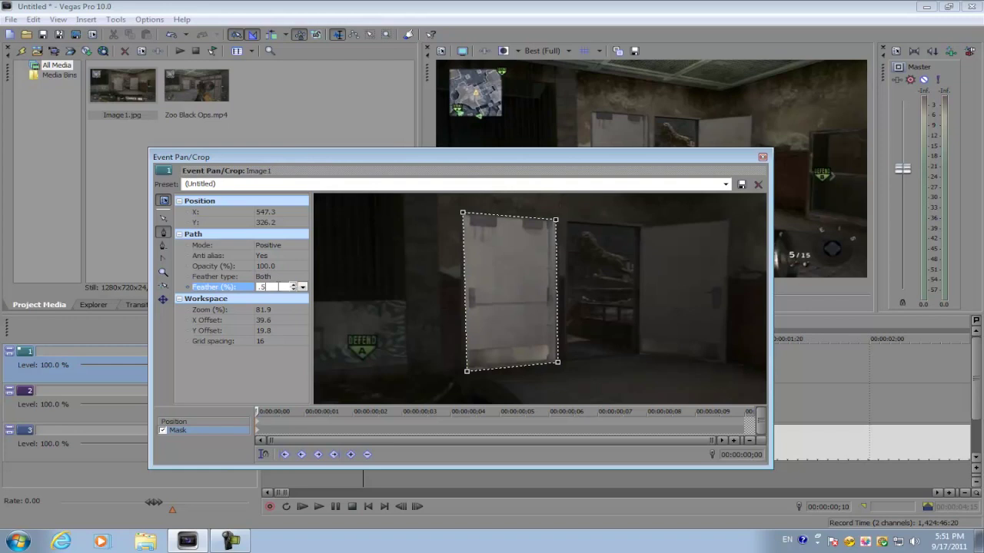
pyautogui.press('Return')
pyautogui.click(762, 158)
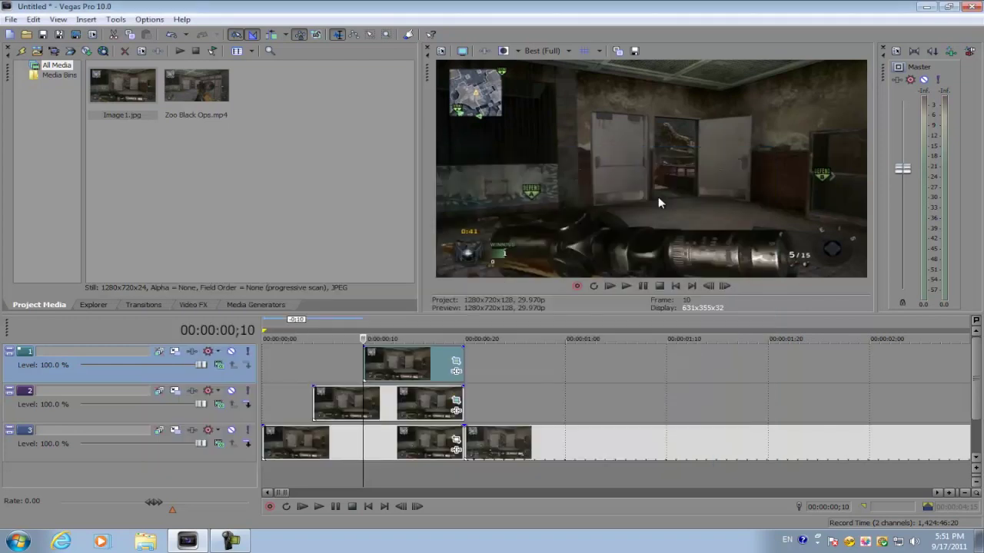
pyautogui.click(306, 406)
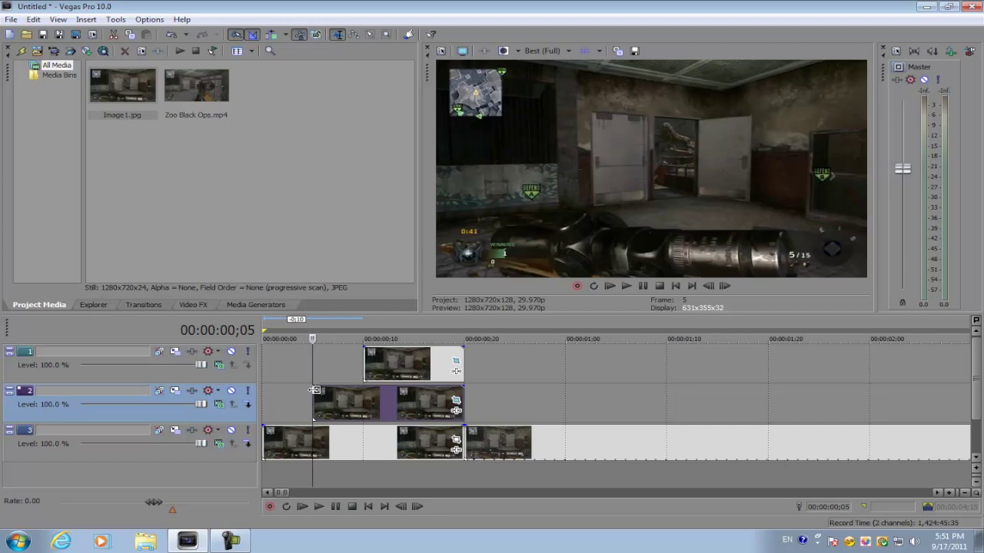
pyautogui.moveTo(314, 389); pyautogui.dragTo(311, 389)
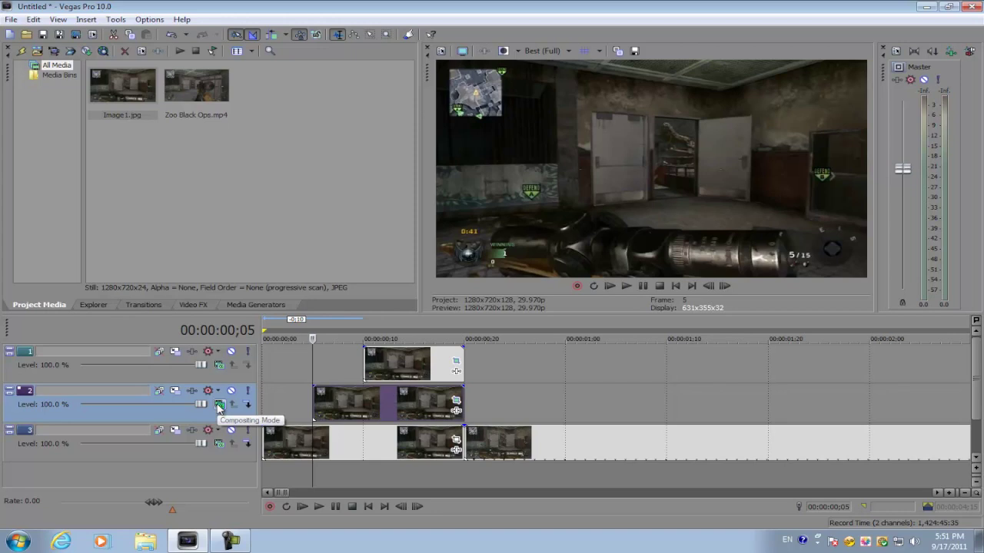
# Park the playhead at frame 4 and set track 2's compositing mode to 3D Source Alpha.
pyautogui.click(272, 366)
pyautogui.click(282, 412)
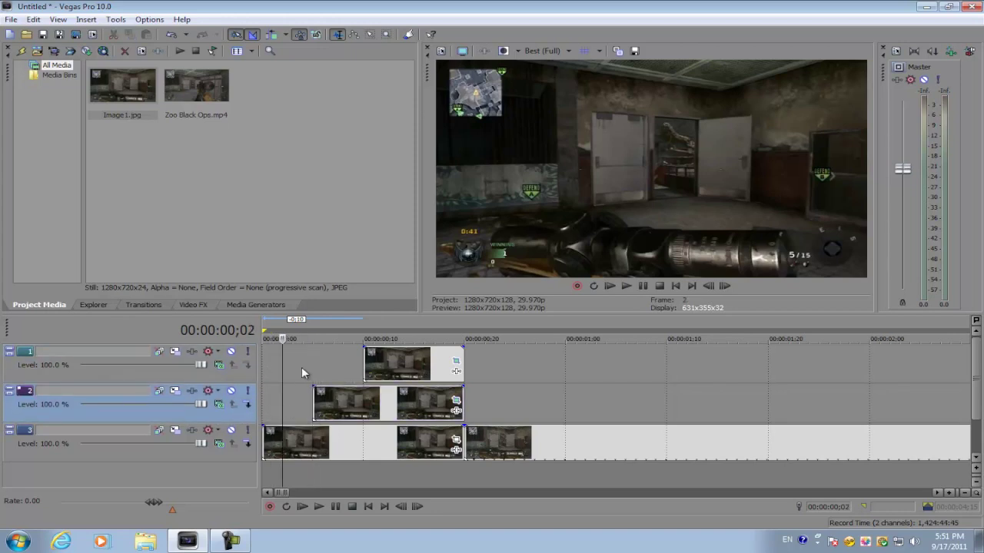
pyautogui.click(301, 366)
pyautogui.click(292, 412)
pyautogui.click(208, 412)
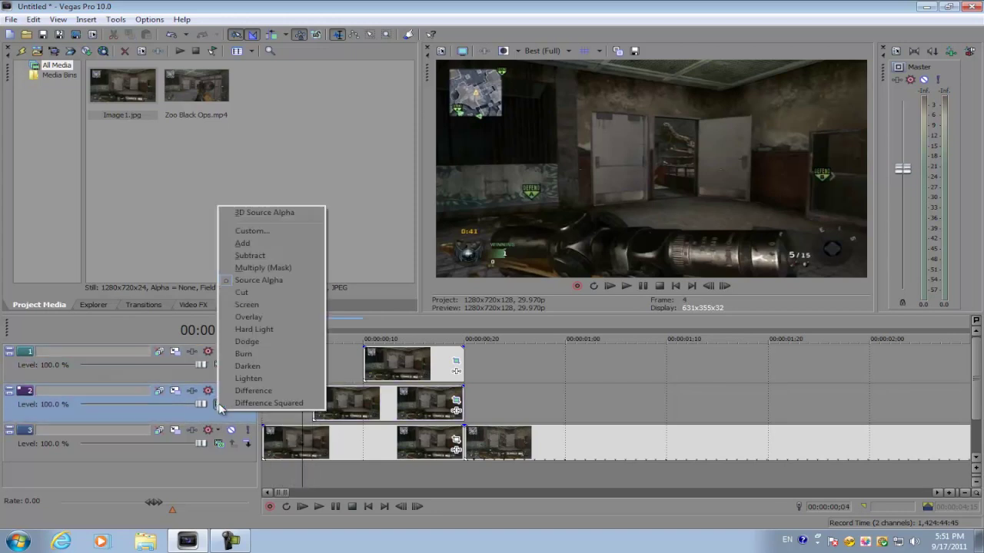
pyautogui.click(208, 411)
pyautogui.click(216, 408)
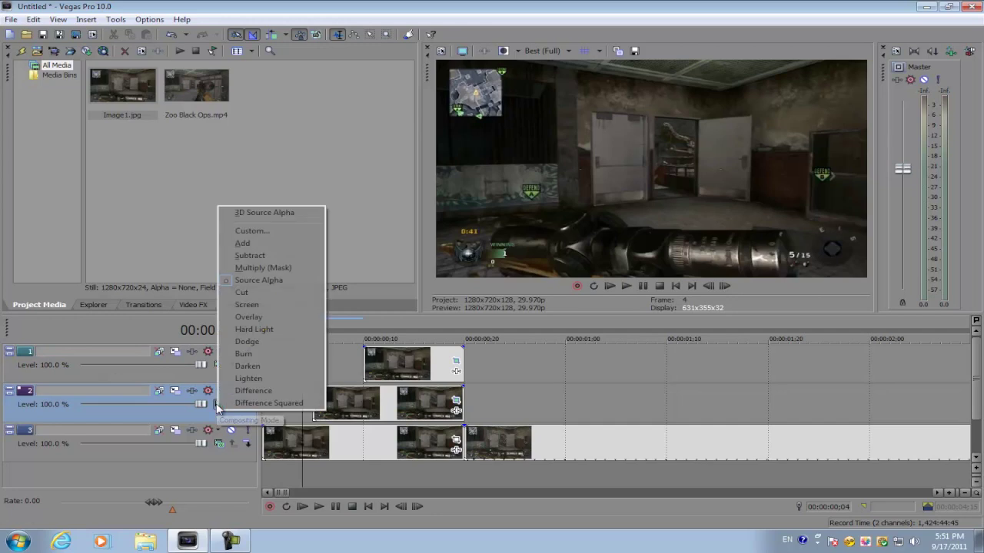
pyautogui.click(299, 215)
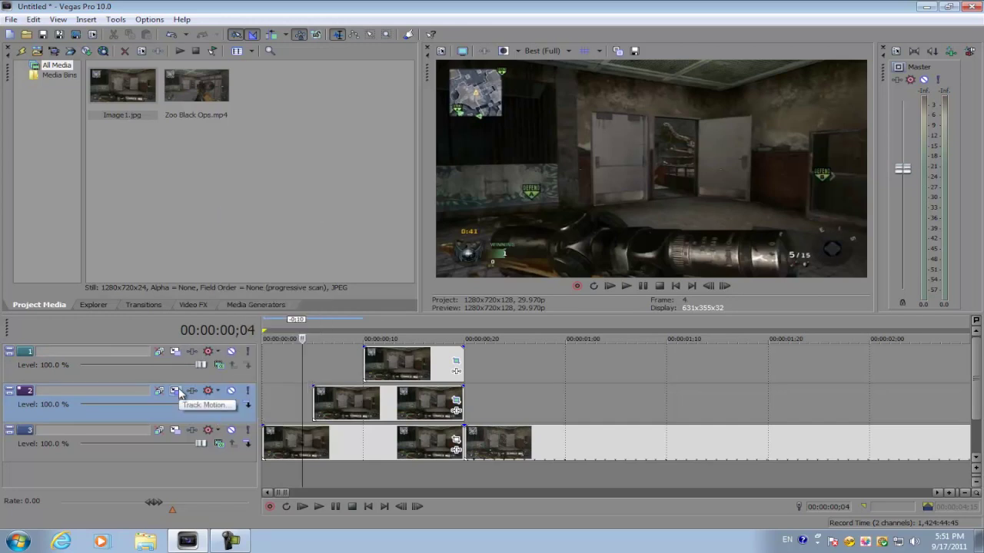
# Open track 2's Track Motion, briefly trying Source Alpha before returning to 3D Source Alpha.
pyautogui.click(176, 392)
pyautogui.click(216, 394)
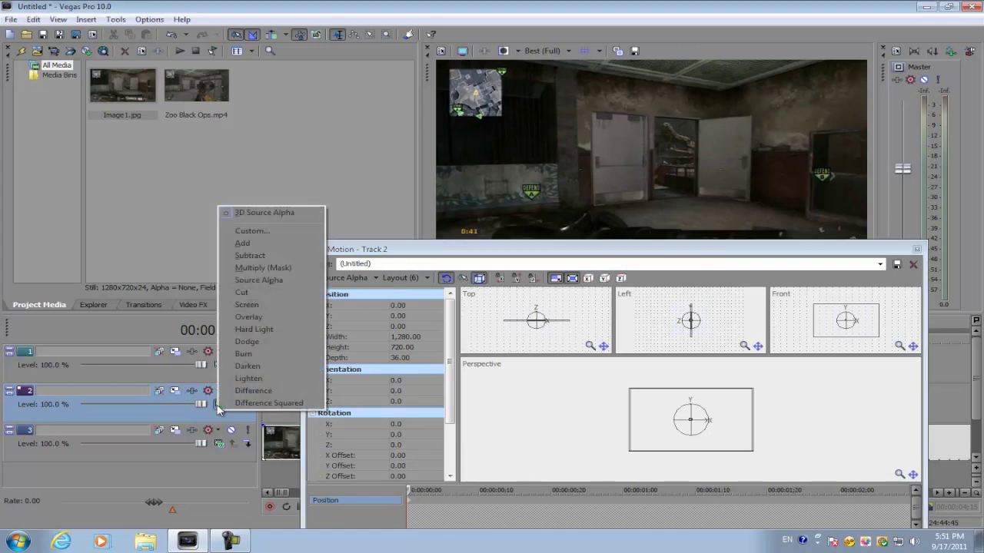
pyautogui.click(270, 280)
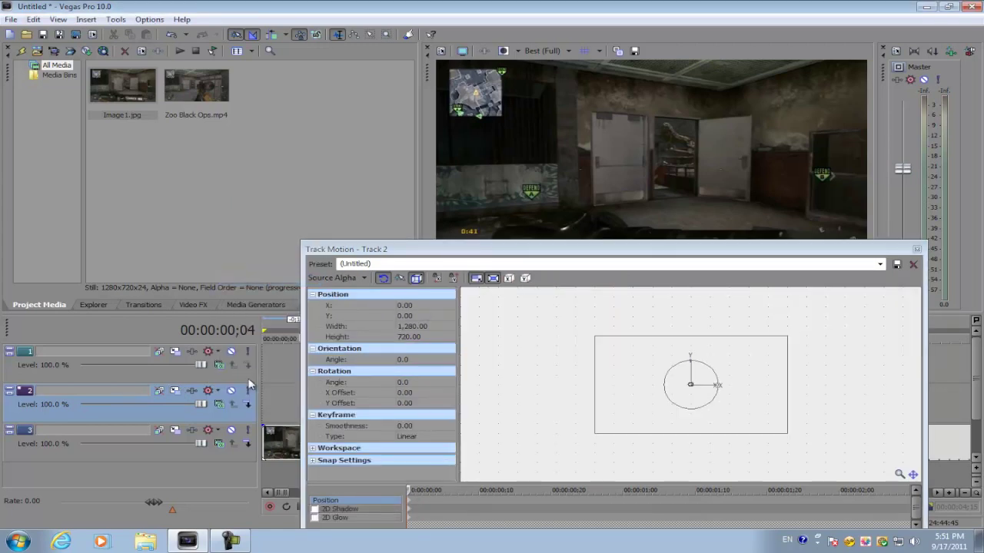
pyautogui.click(219, 405)
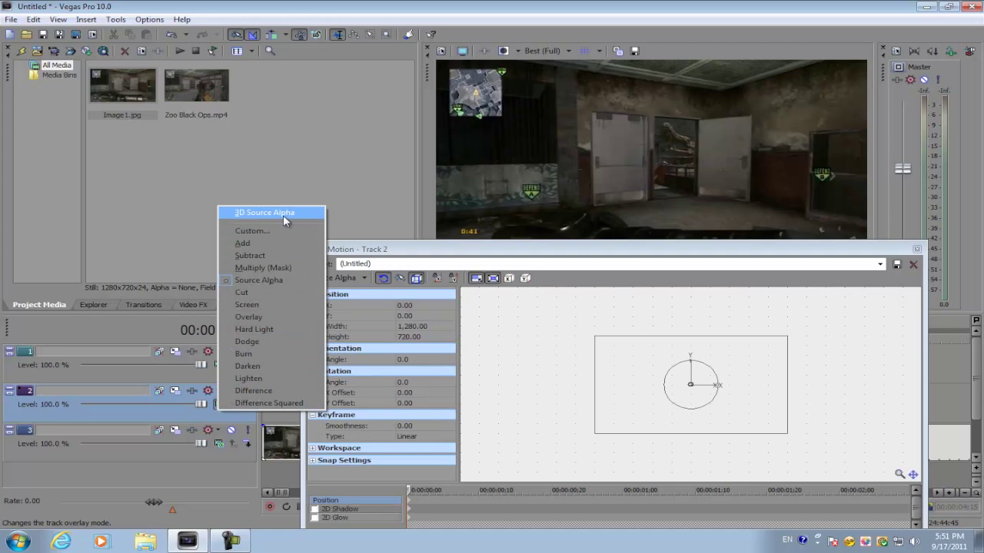
pyautogui.click(283, 215)
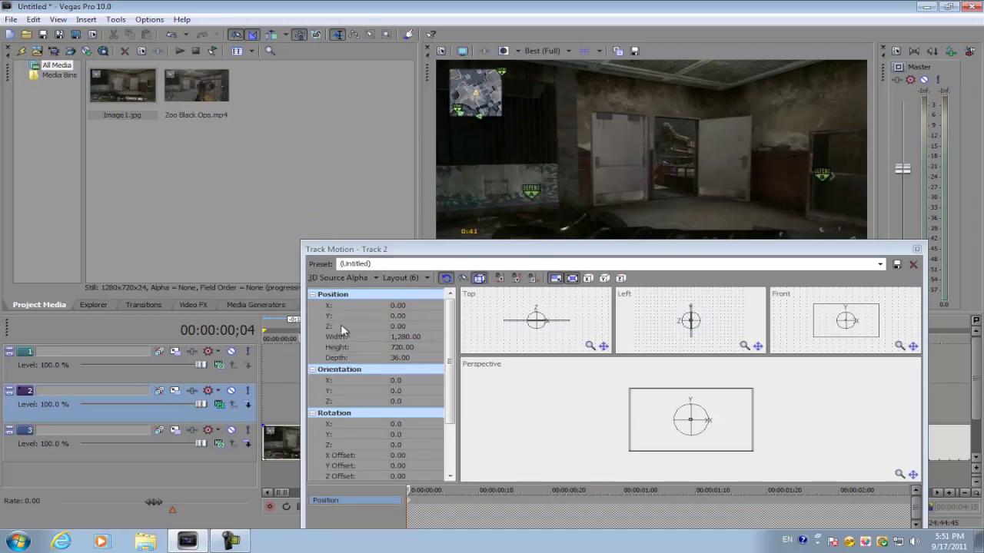
# Spin track 2's Position Z down to -45.00 and arrange the Track Motion window beside the timeline.
pyautogui.click(340, 325)
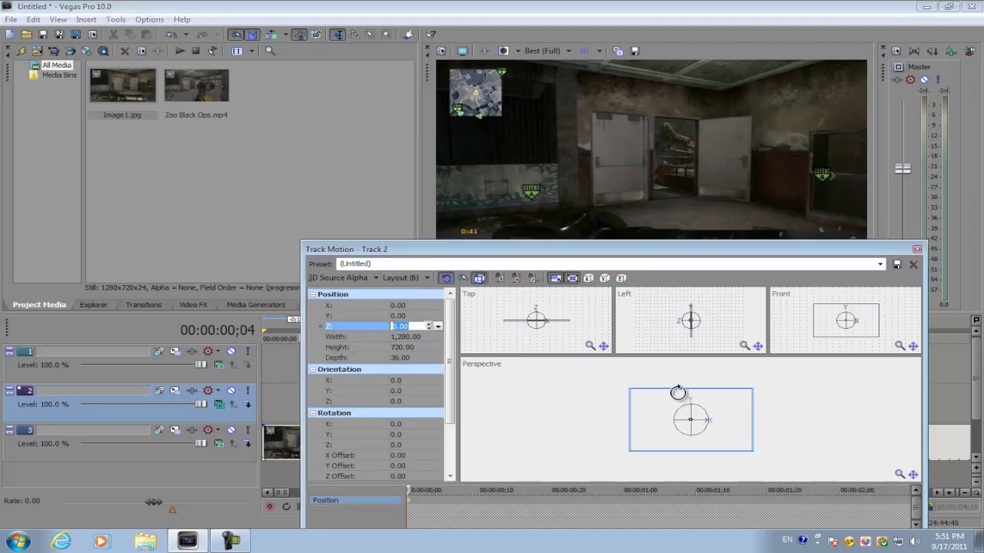
pyautogui.click(430, 328)
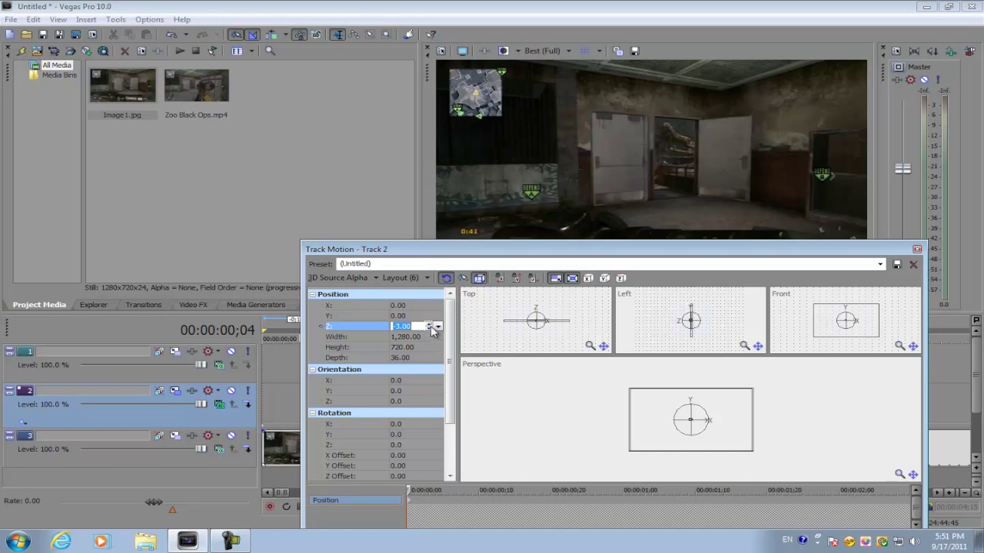
pyautogui.moveTo(429, 328); pyautogui.dragTo(430, 328)
pyautogui.moveTo(515, 254); pyautogui.dragTo(642, 246)
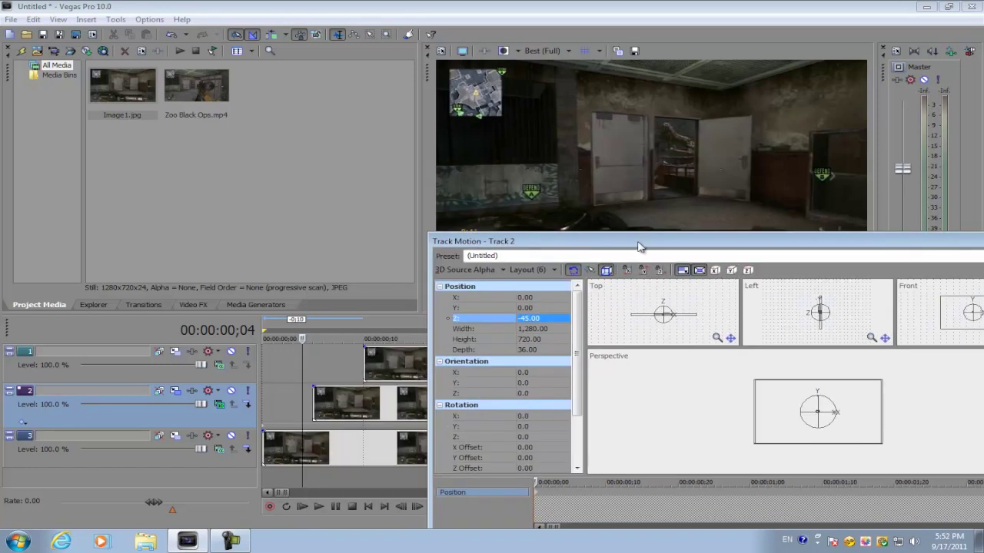
pyautogui.click(325, 400)
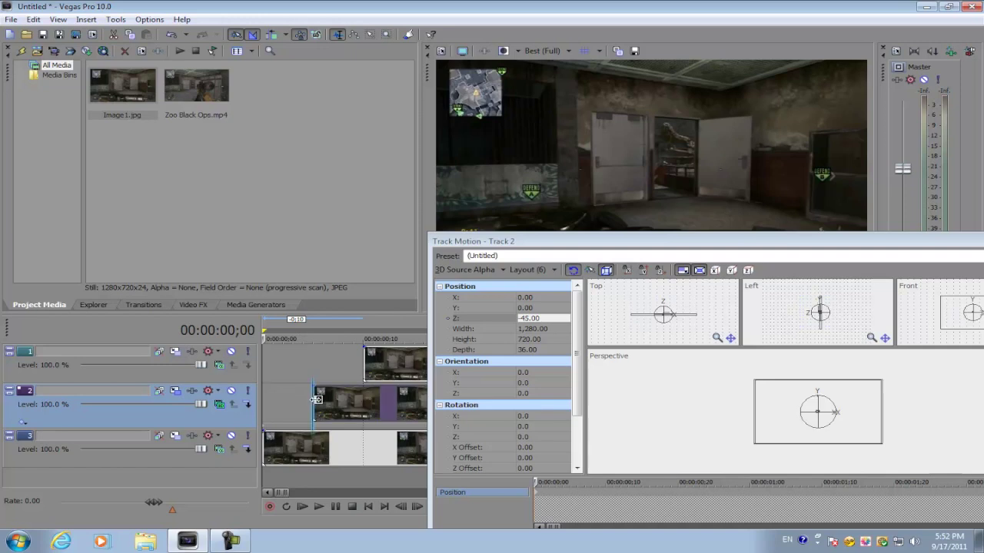
pyautogui.moveTo(577, 250); pyautogui.dragTo(609, 188)
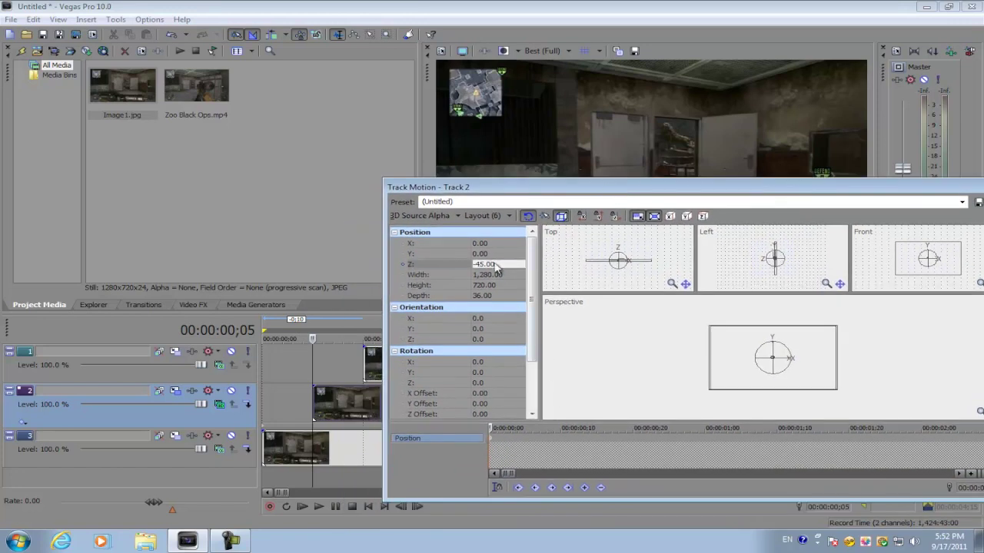
# Set Position Z to 0 and add a Track Motion keyframe at frame 5.
pyautogui.write('0')
pyautogui.click(315, 401)
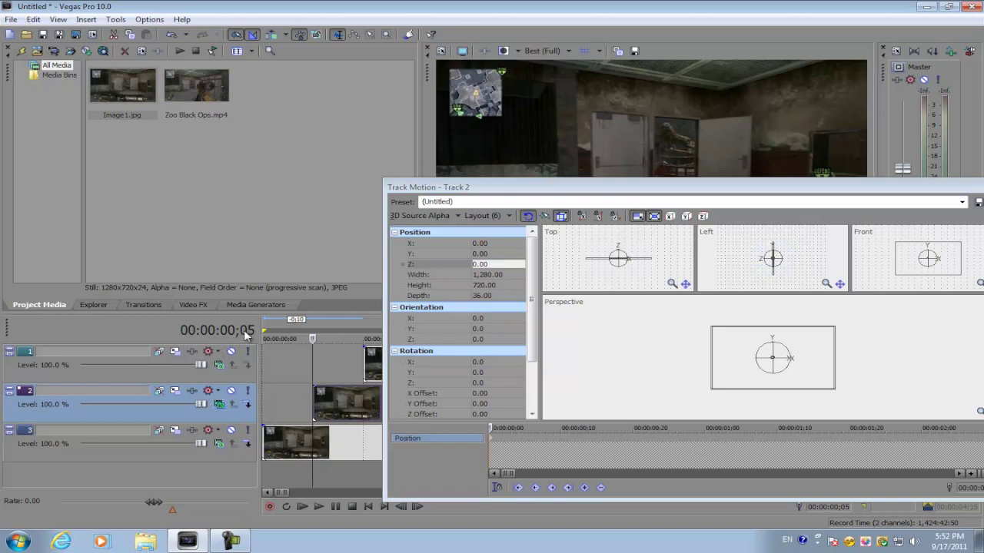
pyautogui.click(500, 428)
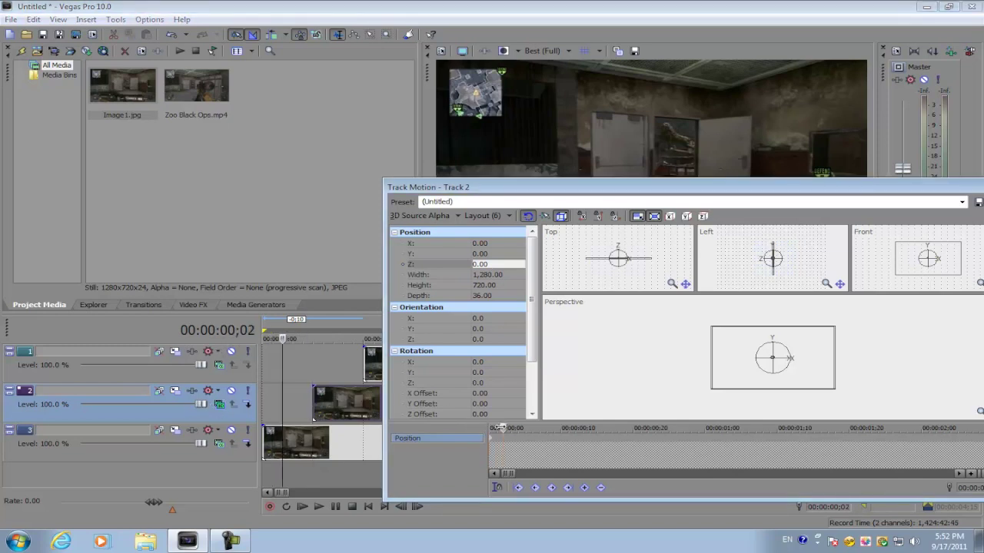
pyautogui.moveTo(500, 428); pyautogui.dragTo(524, 428)
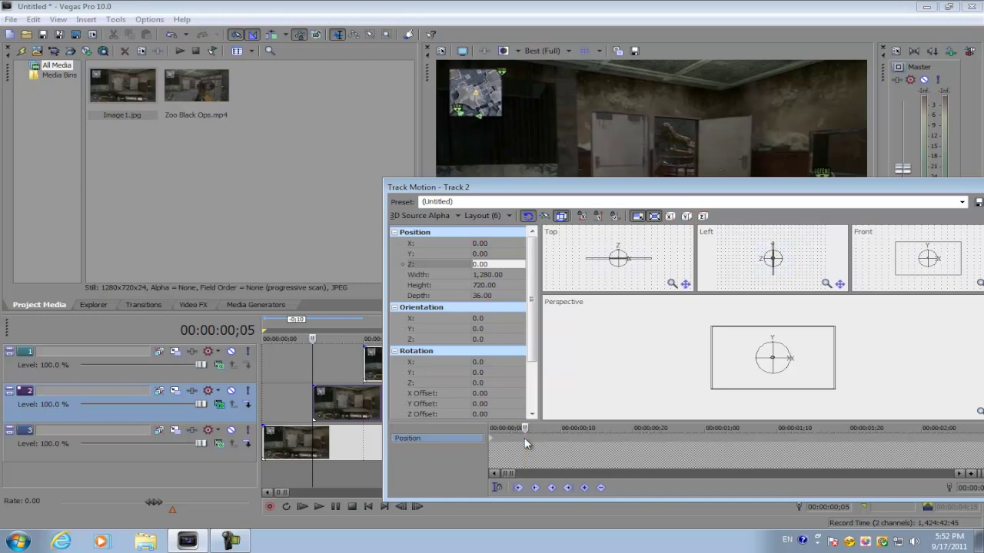
pyautogui.click(584, 489)
# At frame 7, set Position Z to -50 and move Track Motion aside to see the preview.
pyautogui.moveTo(524, 428); pyautogui.dragTo(540, 428)
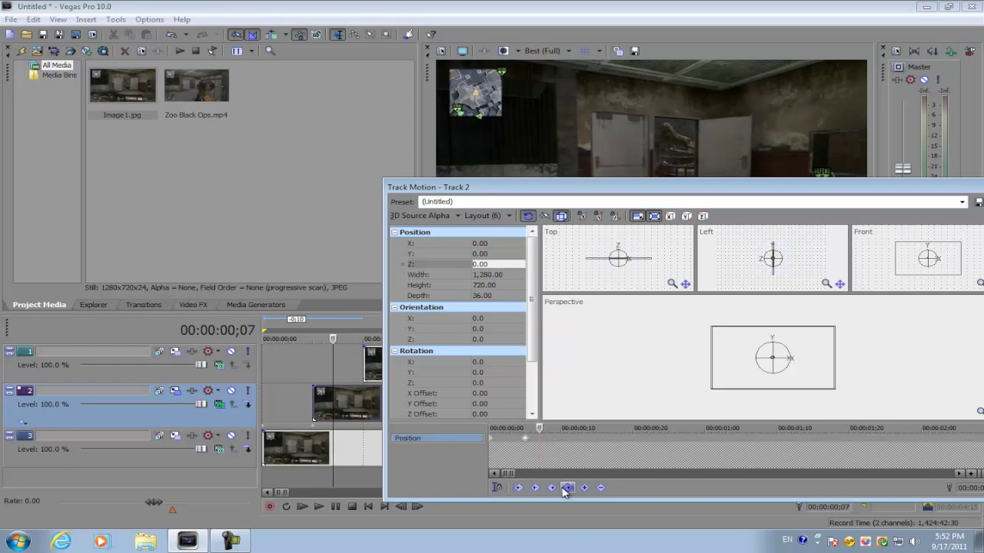
pyautogui.click(493, 264)
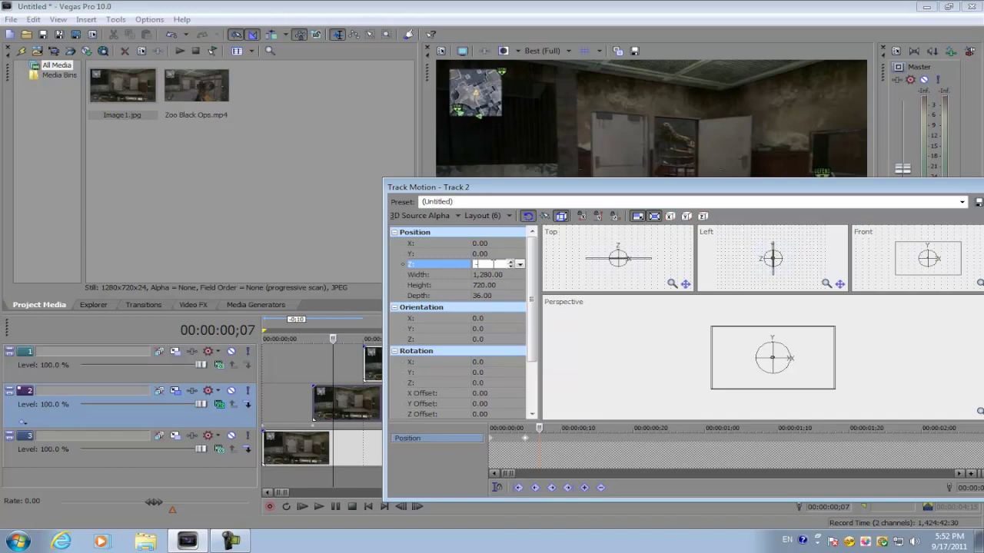
pyautogui.press('Return')
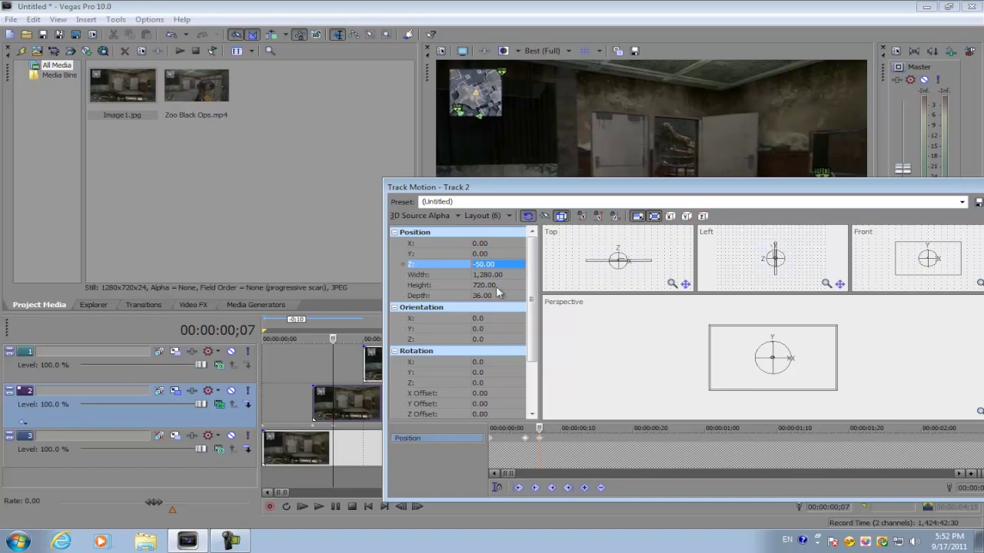
pyautogui.click(485, 242)
pyautogui.moveTo(554, 191); pyautogui.dragTo(415, 212)
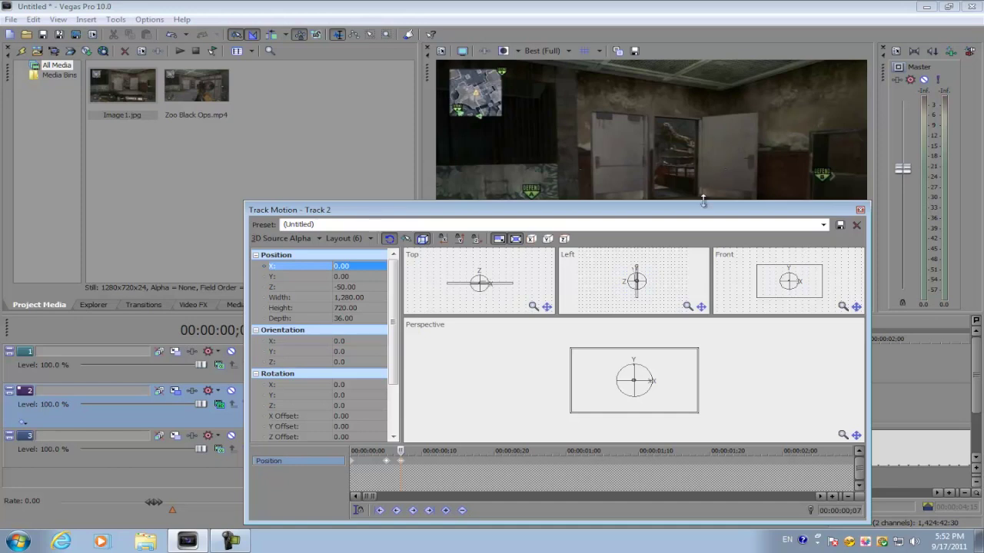
pyautogui.moveTo(700, 208); pyautogui.dragTo(713, 247)
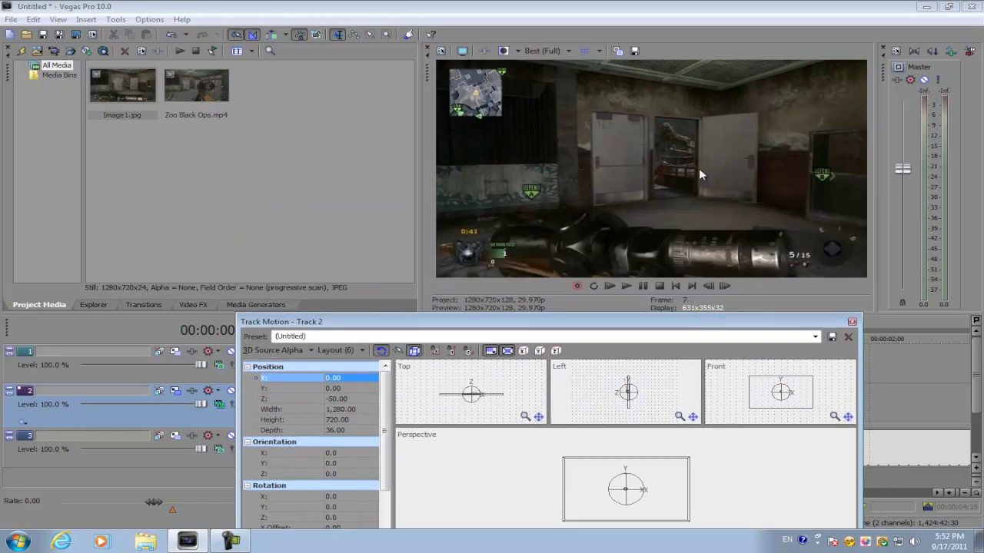
# Set preview quality to Preview (Auto) and bring Track Motion back into view.
pyautogui.click(546, 51)
pyautogui.moveTo(562, 79)
pyautogui.click(602, 79)
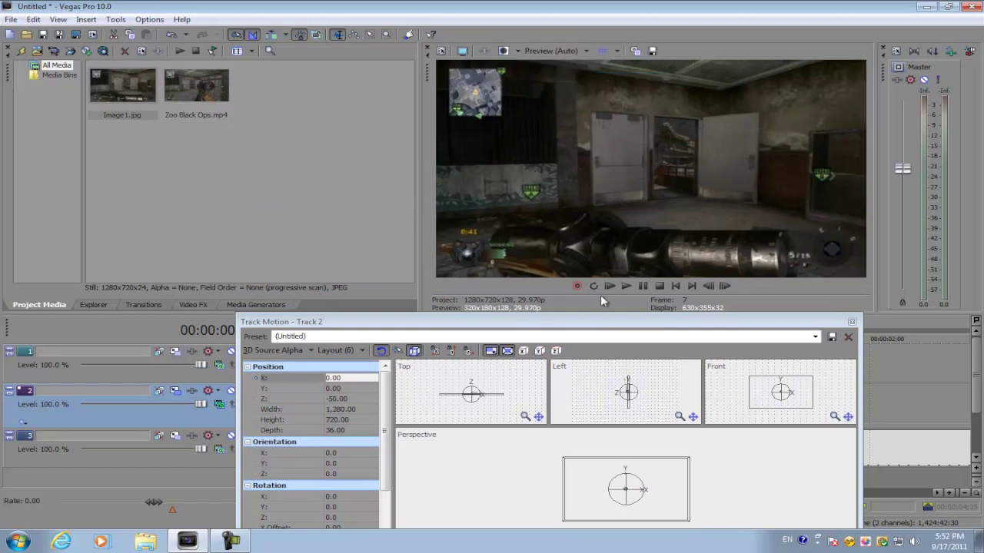
pyautogui.moveTo(602, 323); pyautogui.dragTo(651, 154)
# Set the Track 2 keyframe's X position to -20, after previewing 20 and 80.
pyautogui.click(385, 210)
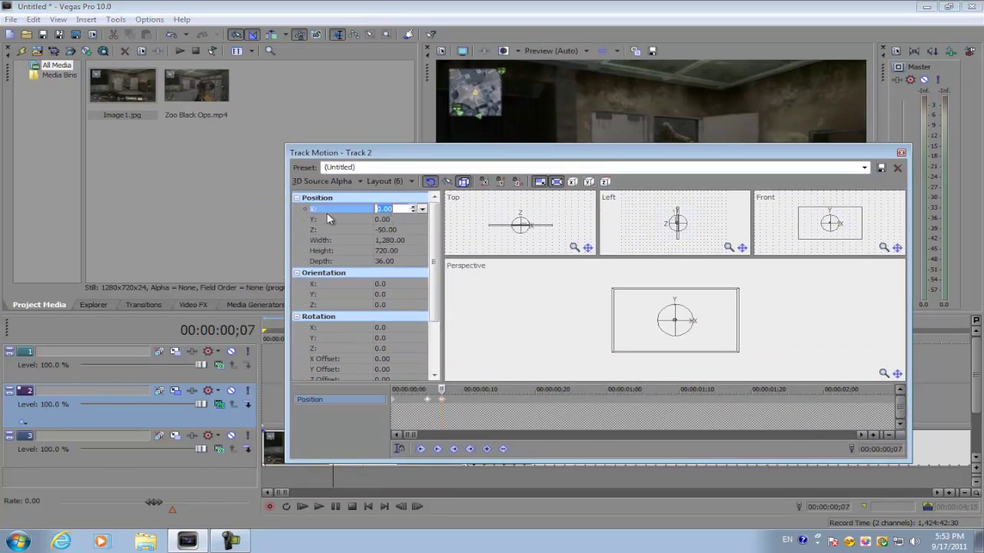
pyautogui.write('20')
pyautogui.press('Return')
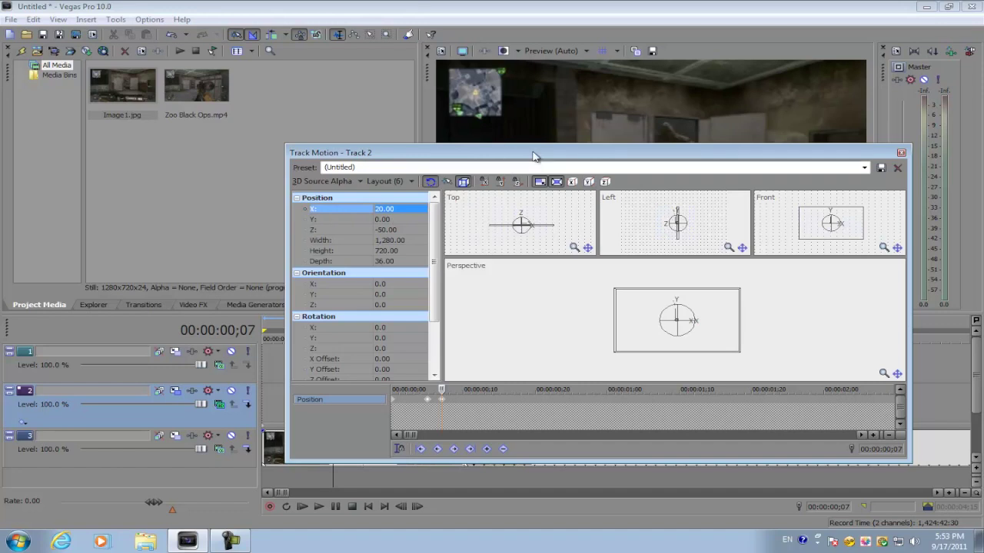
pyautogui.moveTo(537, 154); pyautogui.dragTo(539, 296)
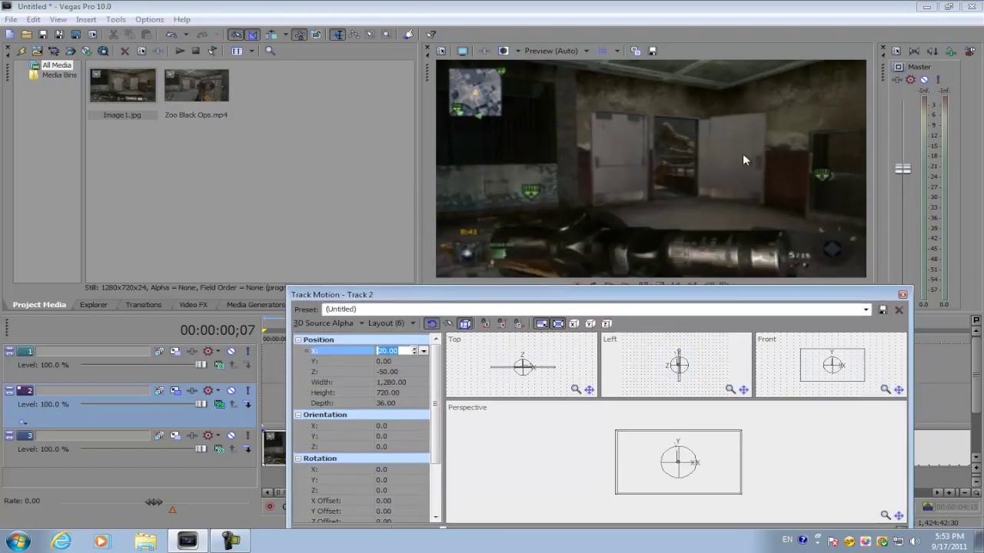
pyautogui.write('80')
pyautogui.press('Return')
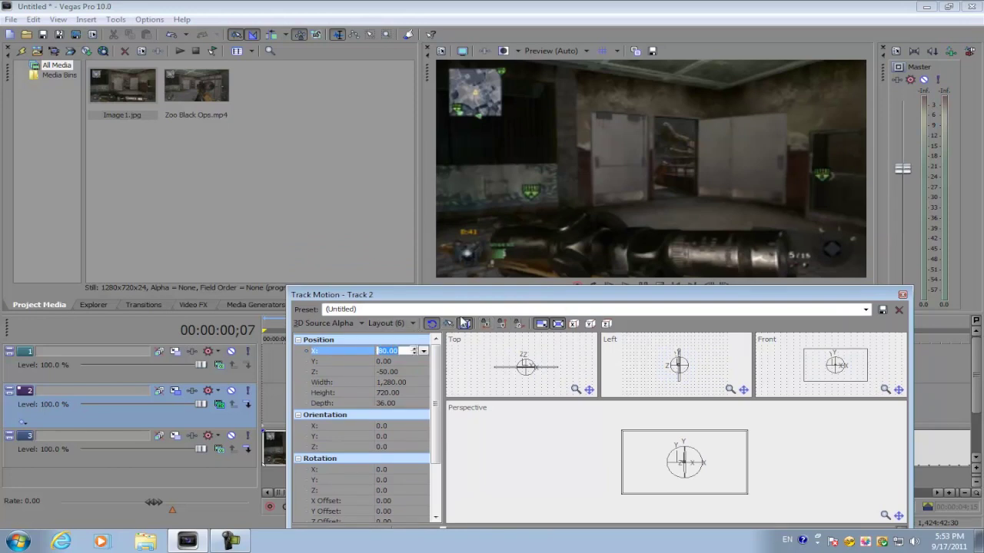
pyautogui.write('-20')
pyautogui.press('Return')
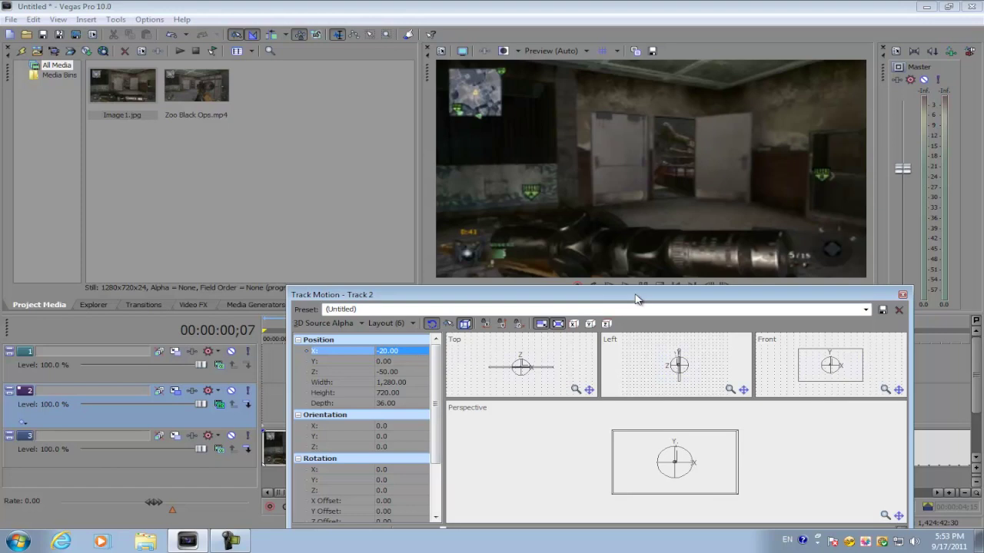
pyautogui.moveTo(638, 298); pyautogui.dragTo(670, 229)
pyautogui.moveTo(475, 461); pyautogui.dragTo(497, 462)
# Add a frame-10 Track 2 keyframe with X 0 and Z 0, then close Track Motion.
pyautogui.moveTo(537, 219); pyautogui.dragTo(653, 213)
pyautogui.click(615, 249)
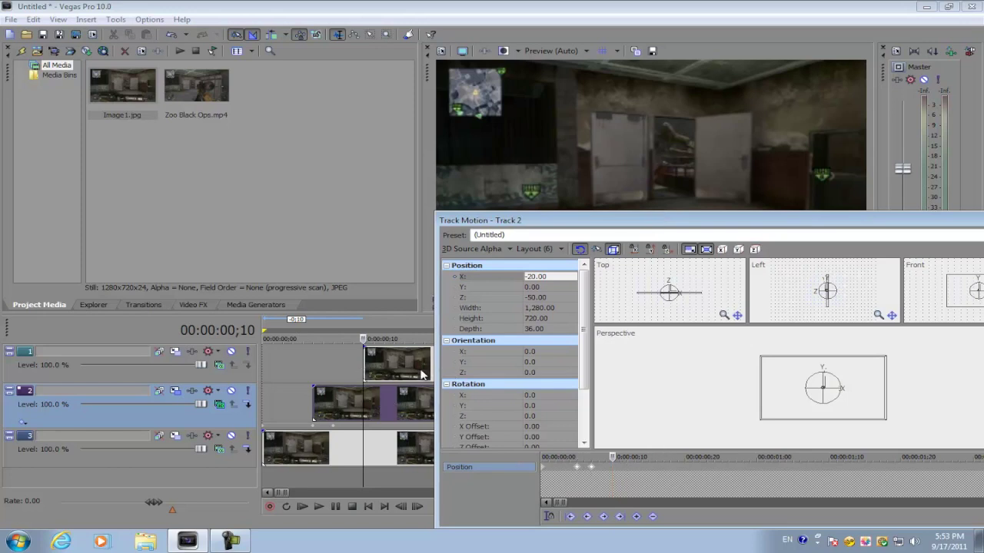
pyautogui.click(637, 517)
pyautogui.click(545, 278)
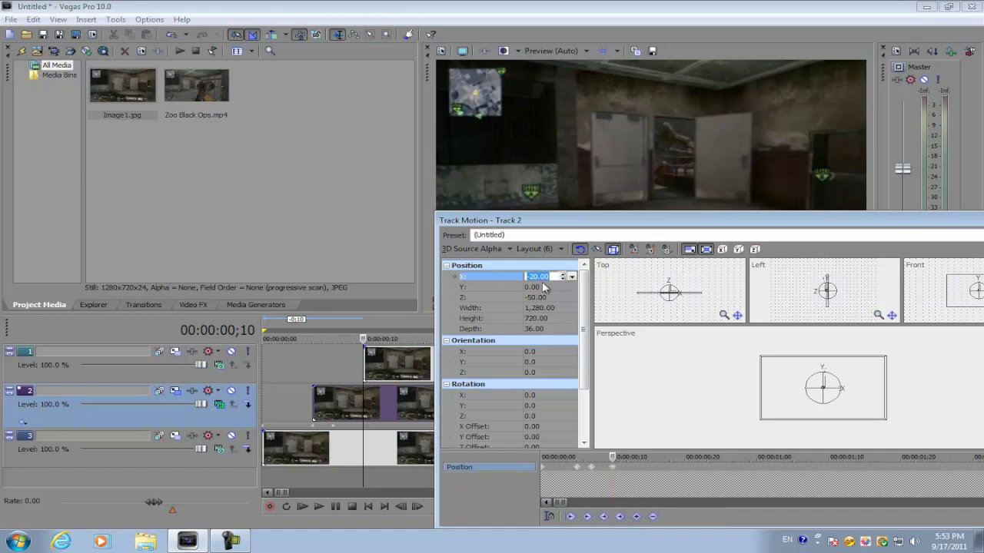
pyautogui.write('0')
pyautogui.click(489, 297)
pyautogui.write('0')
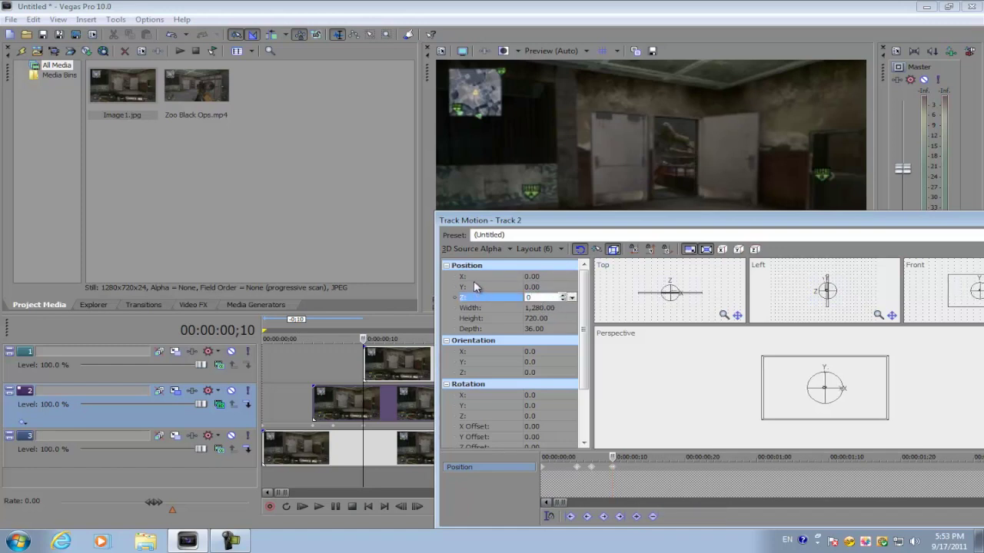
pyautogui.moveTo(561, 221); pyautogui.dragTo(332, 201)
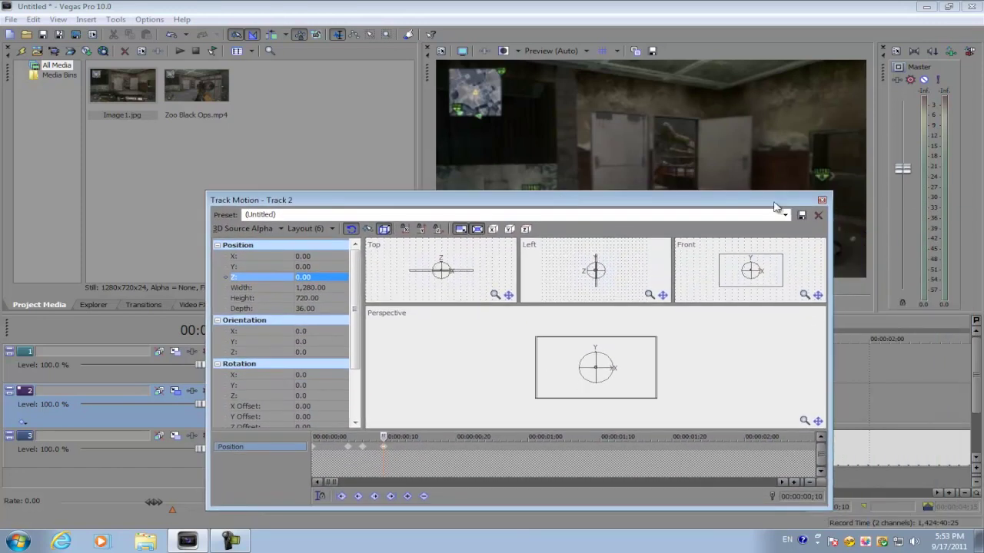
pyautogui.click(821, 200)
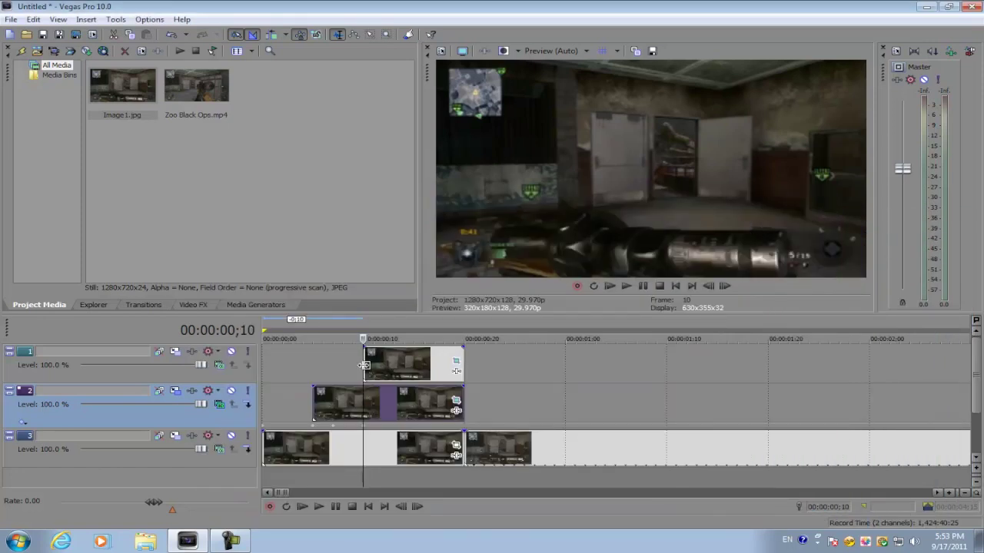
pyautogui.click(265, 472)
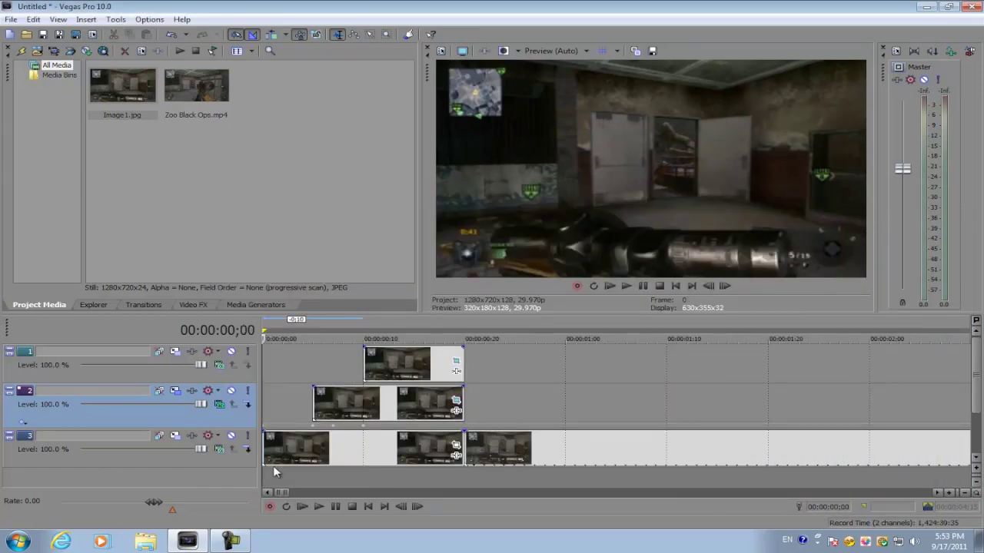
pyautogui.press('space')
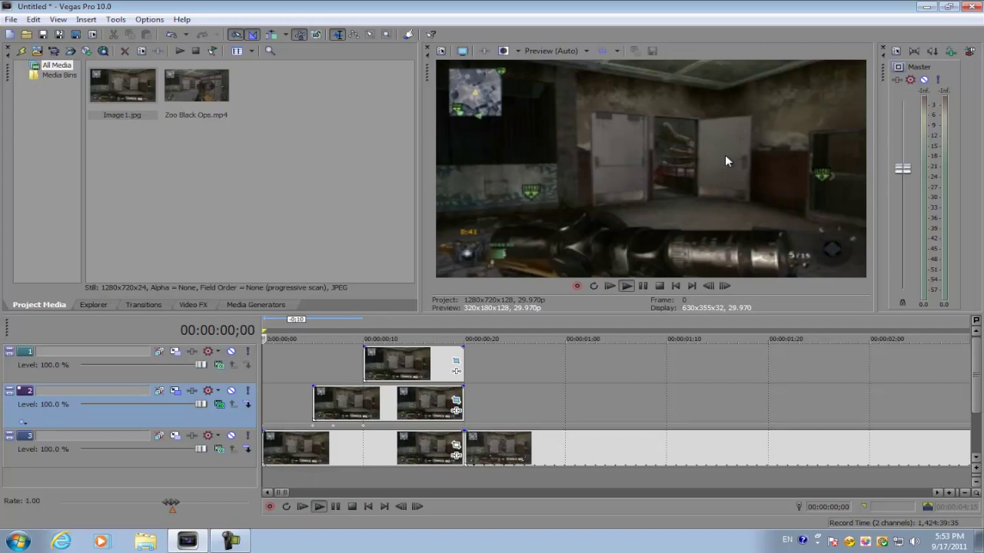
pyautogui.press('space')
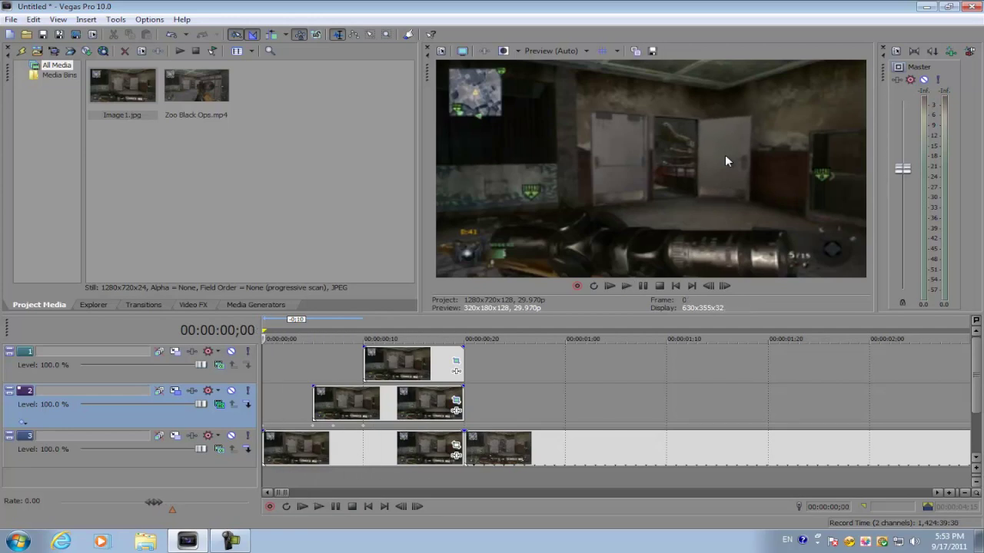
pyautogui.click(364, 364)
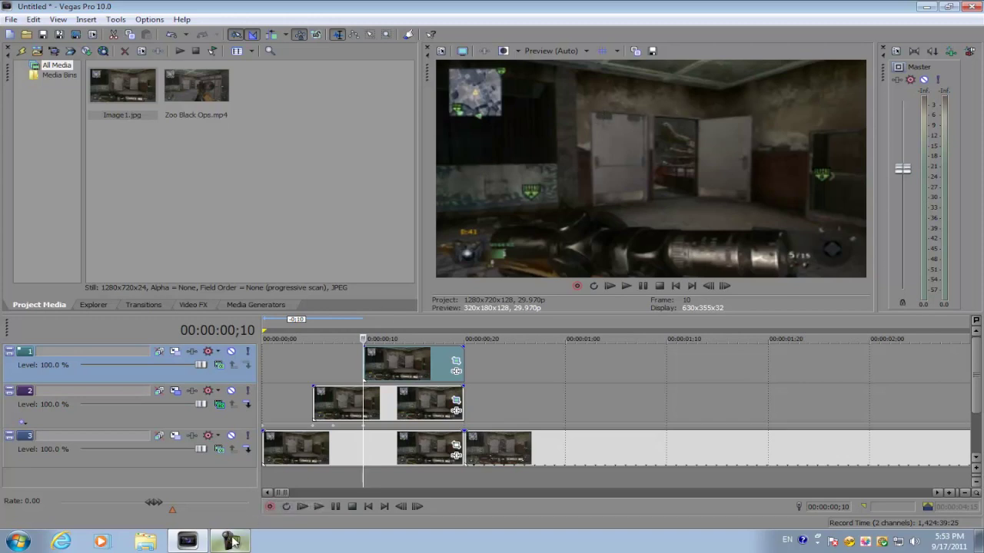
pyautogui.moveTo(233, 541)
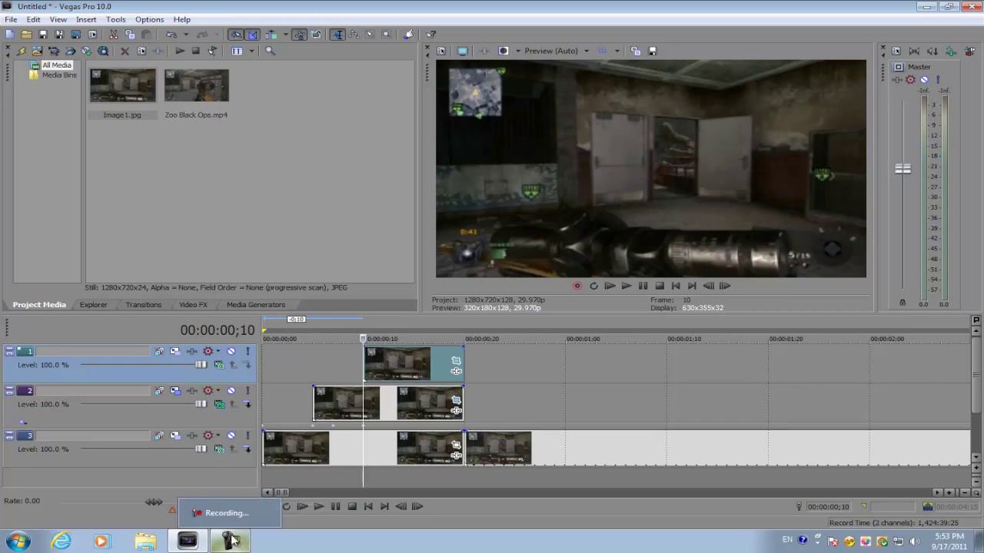